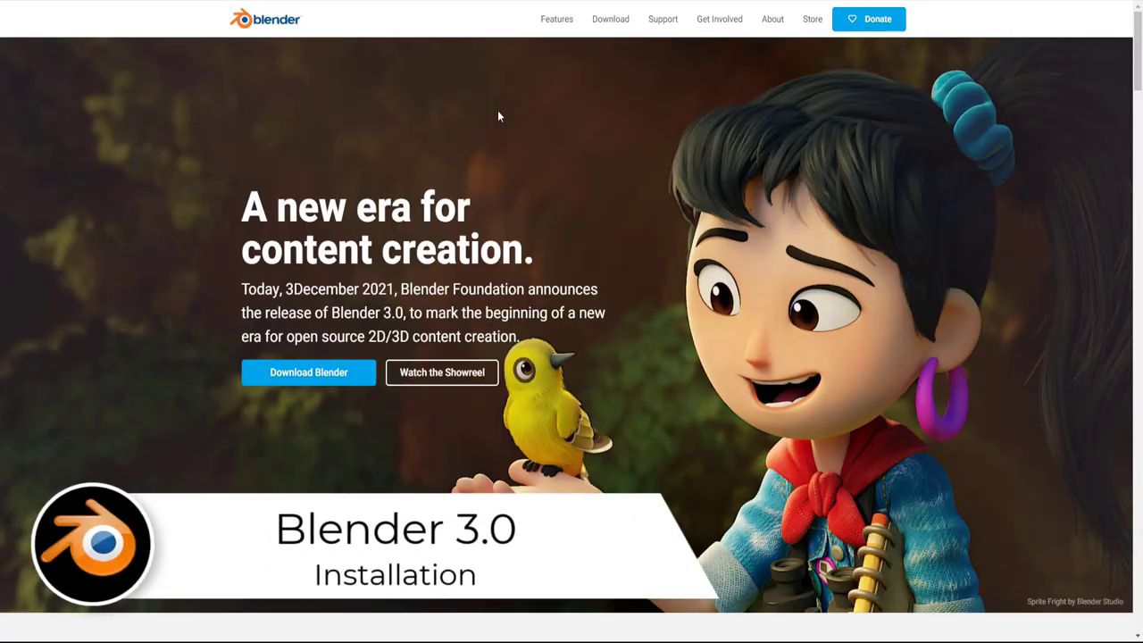
Go from the blender.org homepage to the Download page
{"action": "scroll", "coordinate": [498, 109], "scroll_direction": "down", "scroll_amount": 2}
{"action": "scroll", "coordinate": [498, 115], "scroll_direction": "up", "scroll_amount": 2}
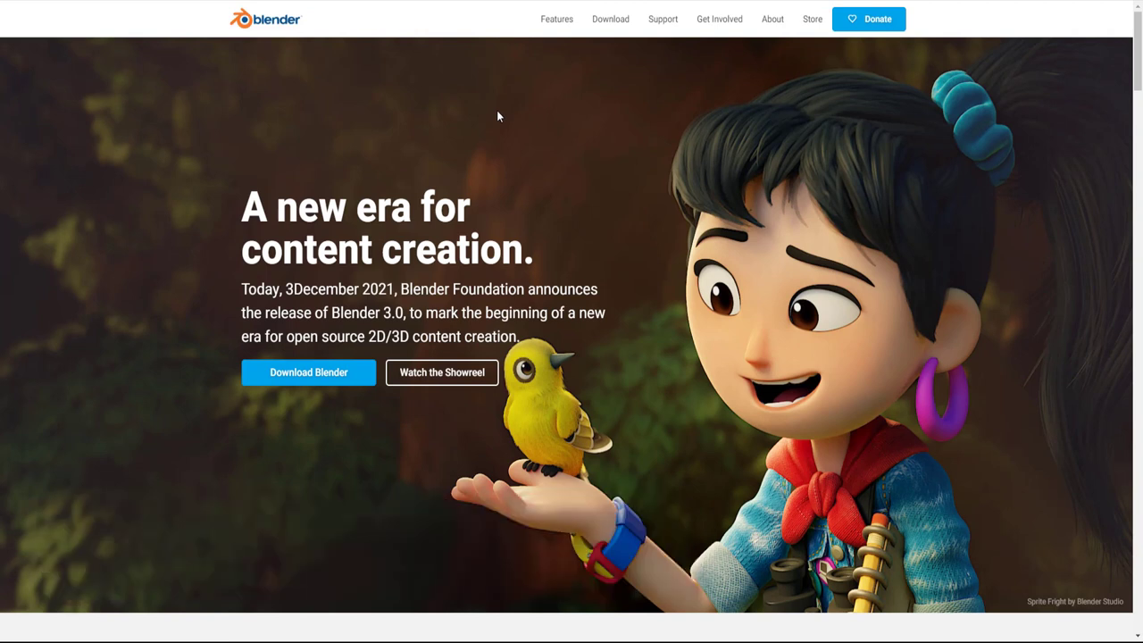
{"action": "left_click", "coordinate": [616, 29]}
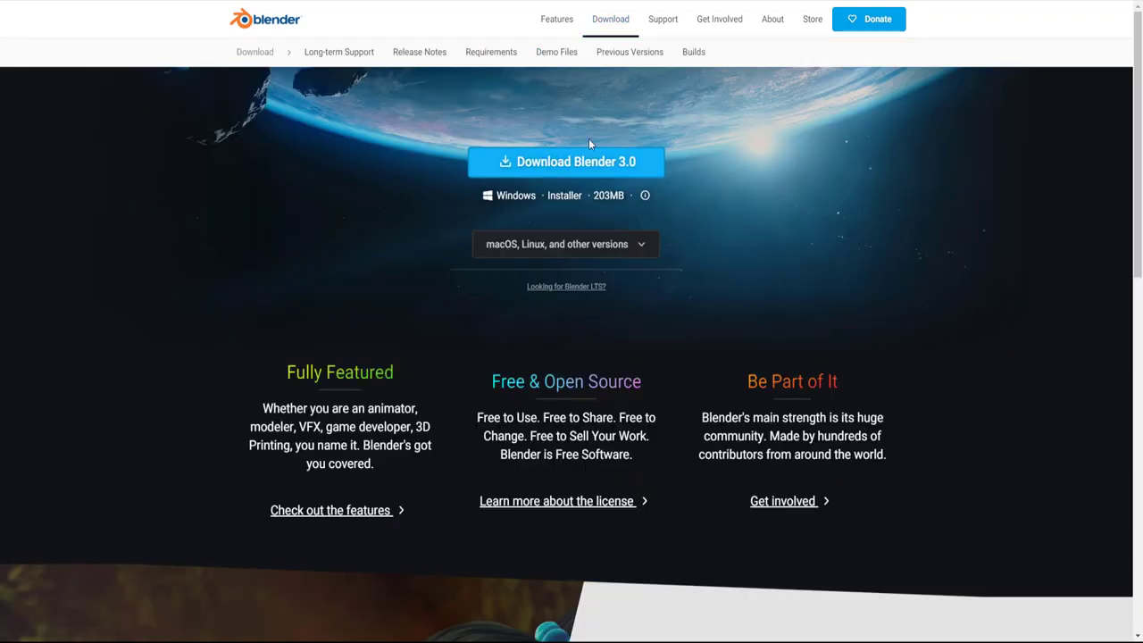
{"action": "left_click", "coordinate": [582, 166]}
{"action": "scroll", "coordinate": [669, 156], "scroll_direction": "down", "scroll_amount": 3}
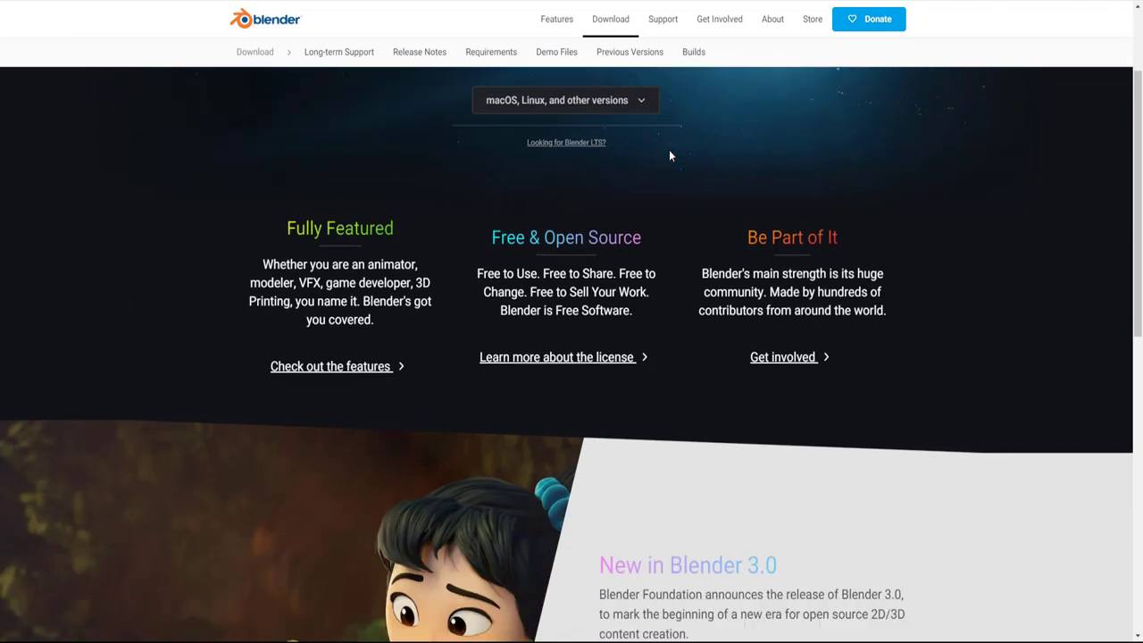
{"action": "scroll", "coordinate": [687, 170], "scroll_direction": "down", "scroll_amount": 1}
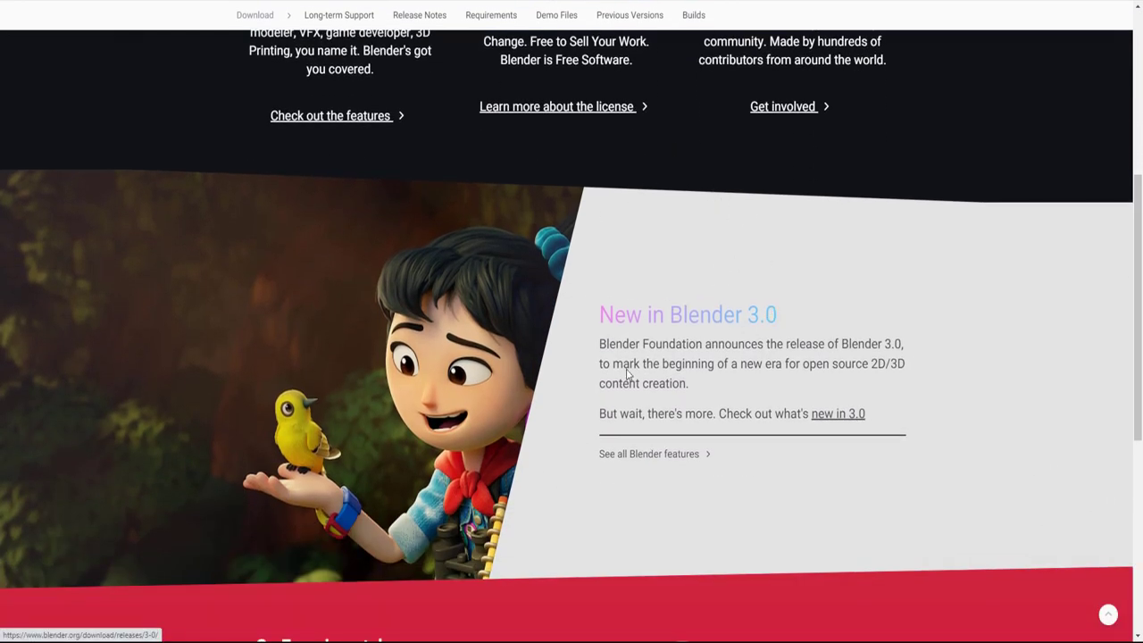
Open the 'new in 3.0' release page and read its feature comparisons against 2.93
{"action": "left_click", "coordinate": [830, 417]}
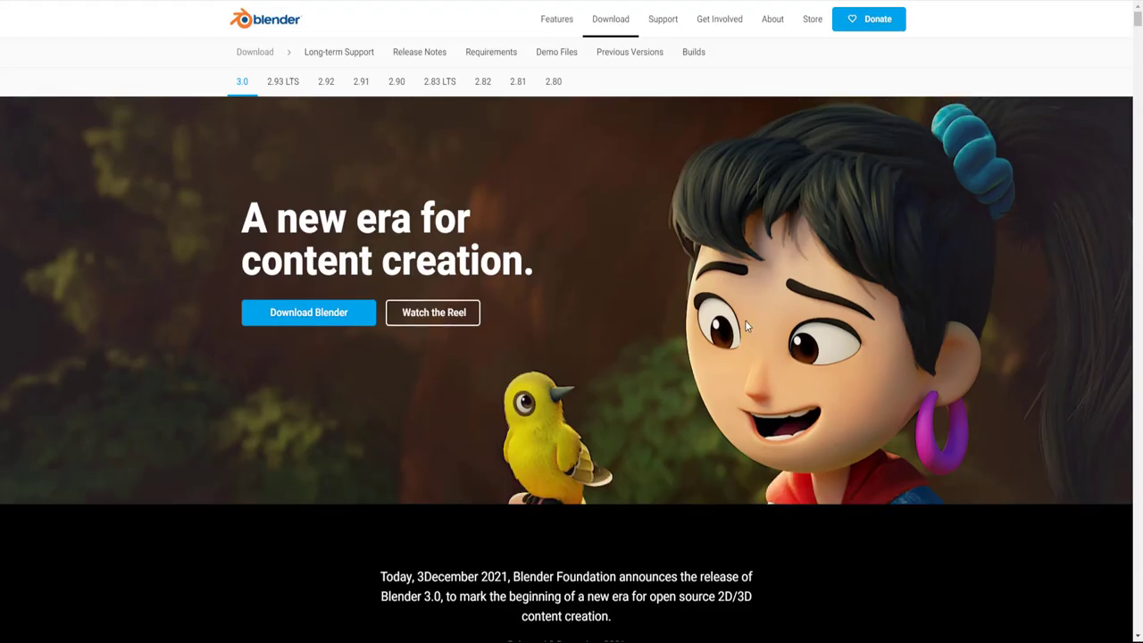
{"action": "scroll", "coordinate": [745, 320], "scroll_direction": "down", "scroll_amount": 1}
{"action": "scroll", "coordinate": [744, 319], "scroll_direction": "down", "scroll_amount": 2}
{"action": "scroll", "coordinate": [741, 313], "scroll_direction": "down", "scroll_amount": 3}
{"action": "scroll", "coordinate": [739, 309], "scroll_direction": "down", "scroll_amount": 3}
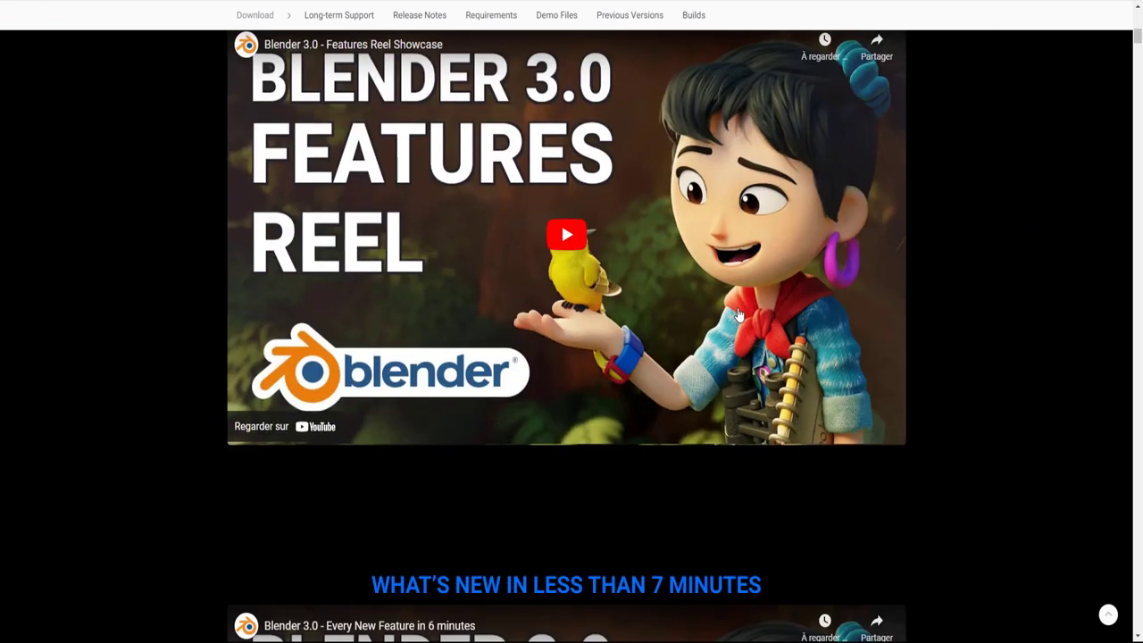
{"action": "scroll", "coordinate": [564, 248], "scroll_direction": "down", "scroll_amount": 3}
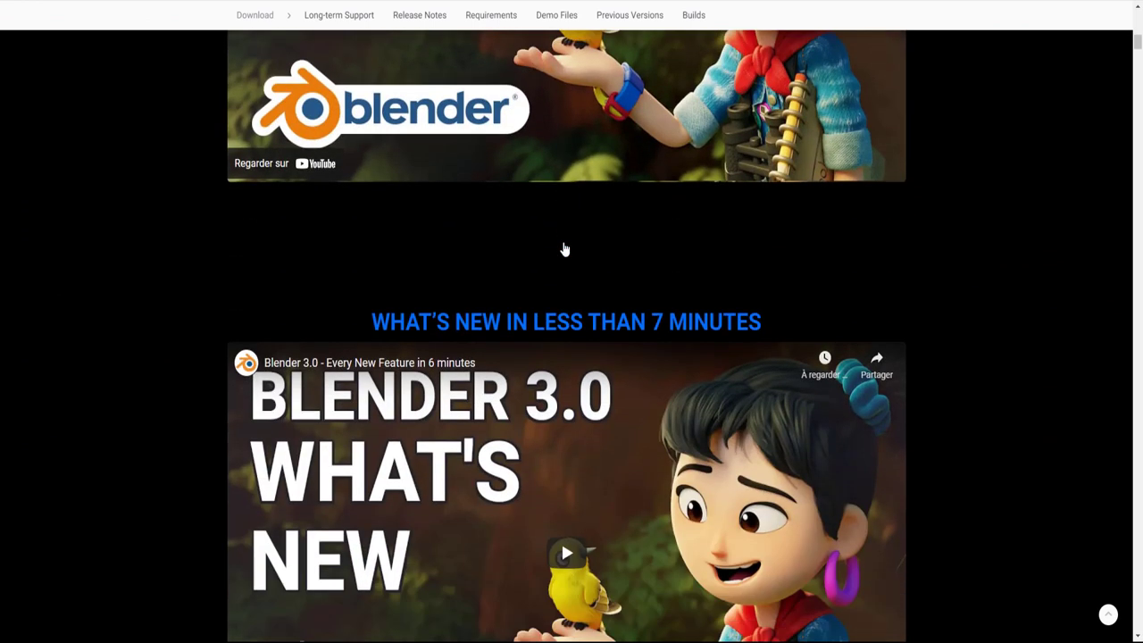
{"action": "scroll", "coordinate": [565, 248], "scroll_direction": "down", "scroll_amount": 3}
{"action": "scroll", "coordinate": [564, 247], "scroll_direction": "down", "scroll_amount": 1}
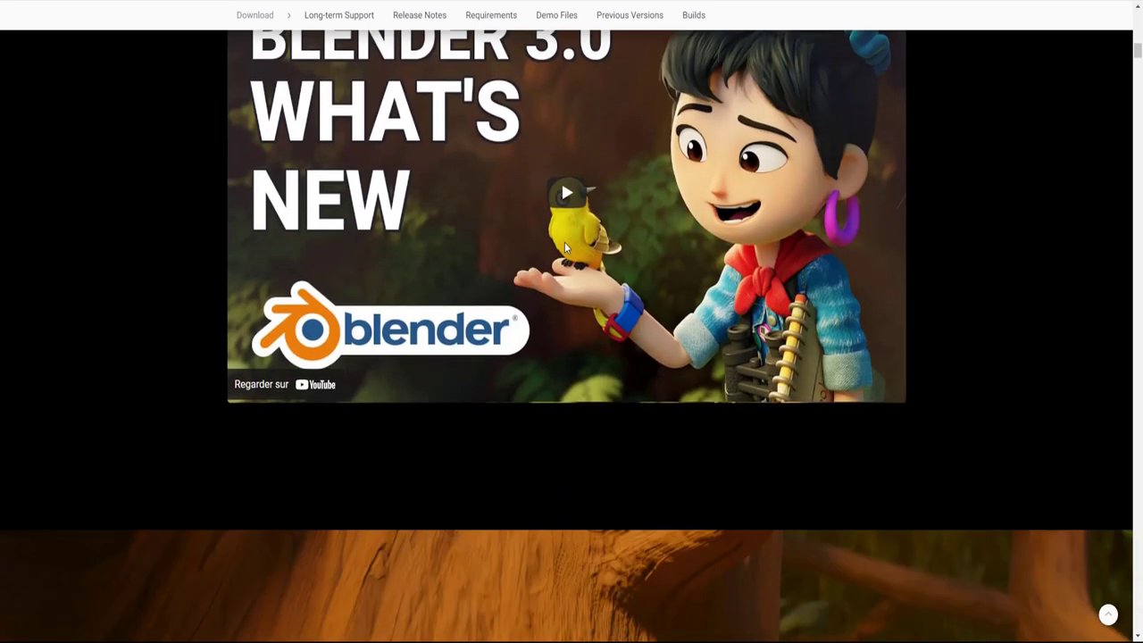
{"action": "scroll", "coordinate": [564, 247], "scroll_direction": "down", "scroll_amount": 1}
{"action": "scroll", "coordinate": [564, 247], "scroll_direction": "down", "scroll_amount": 3}
{"action": "scroll", "coordinate": [564, 247], "scroll_direction": "down", "scroll_amount": 2}
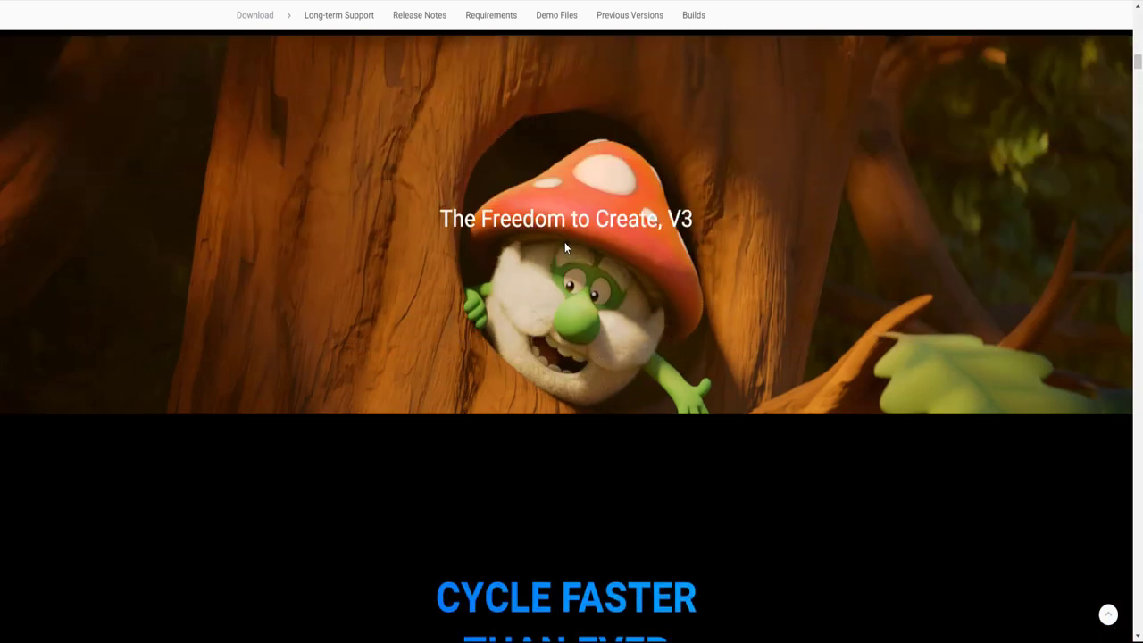
{"action": "scroll", "coordinate": [565, 243], "scroll_direction": "down", "scroll_amount": 2}
{"action": "scroll", "coordinate": [739, 259], "scroll_direction": "down", "scroll_amount": 2}
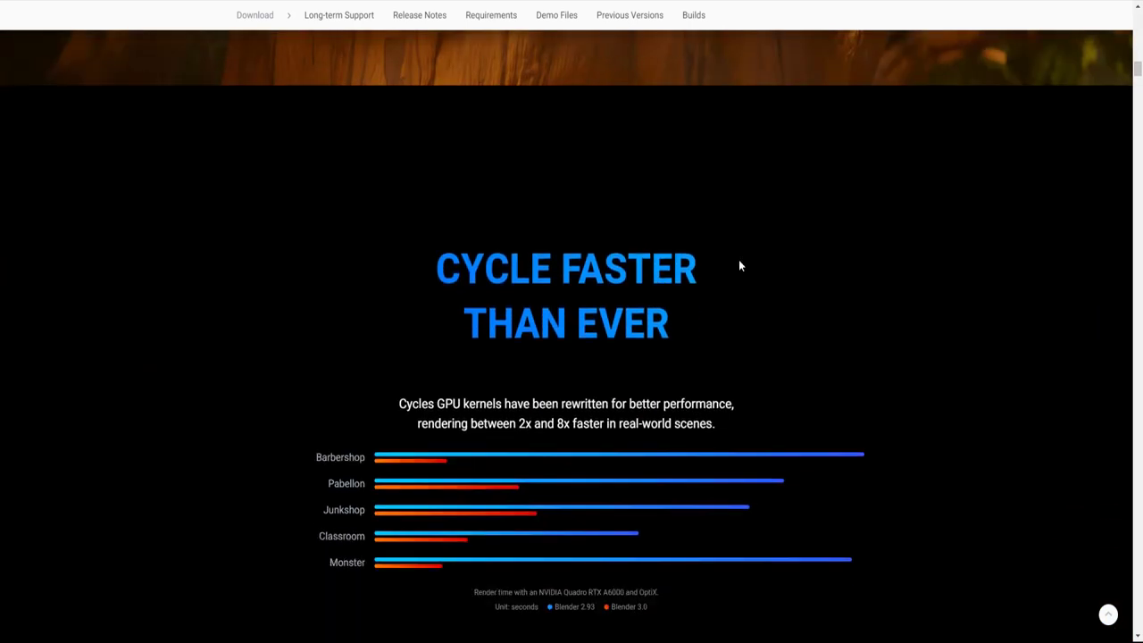
{"action": "scroll", "coordinate": [747, 259], "scroll_direction": "down", "scroll_amount": 2}
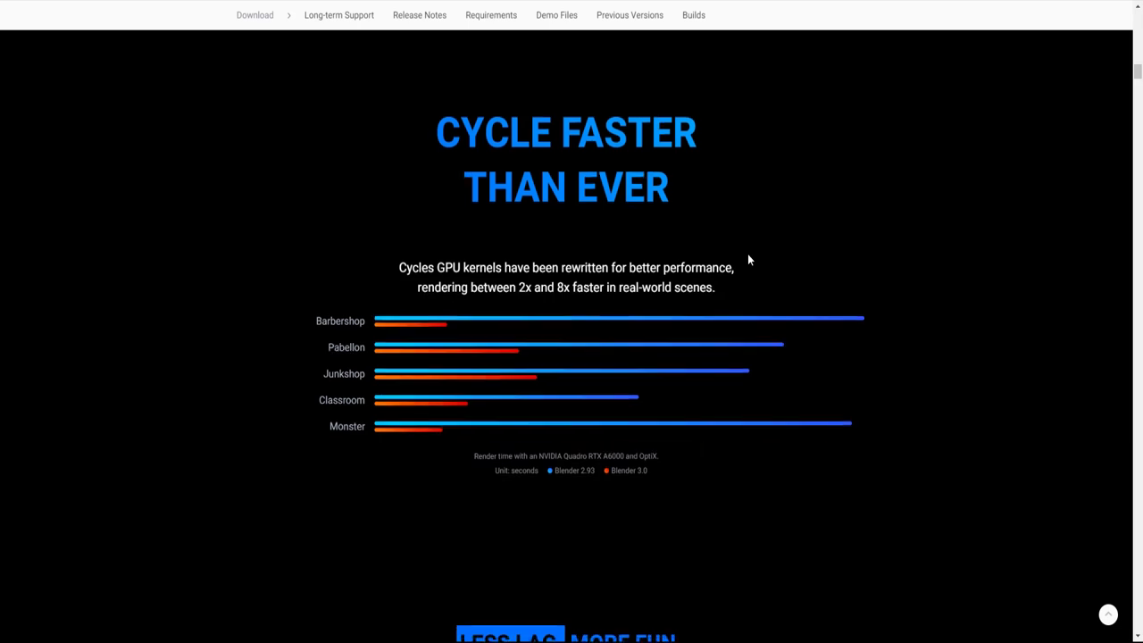
{"action": "scroll", "coordinate": [748, 259], "scroll_direction": "down", "scroll_amount": 5}
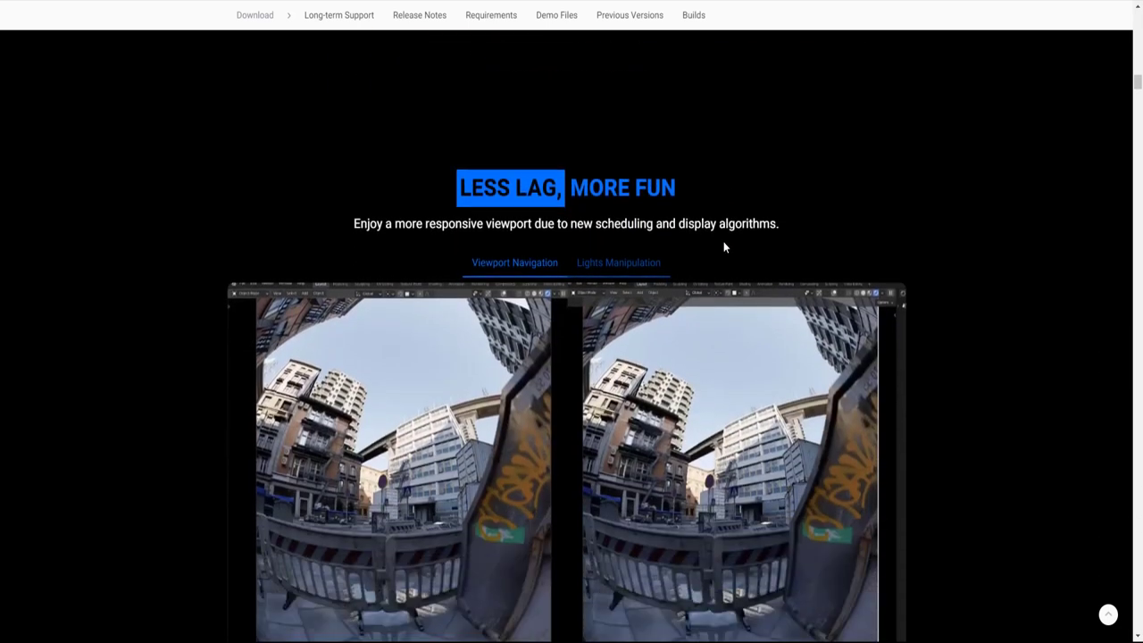
{"action": "scroll", "coordinate": [724, 247], "scroll_direction": "down", "scroll_amount": 4}
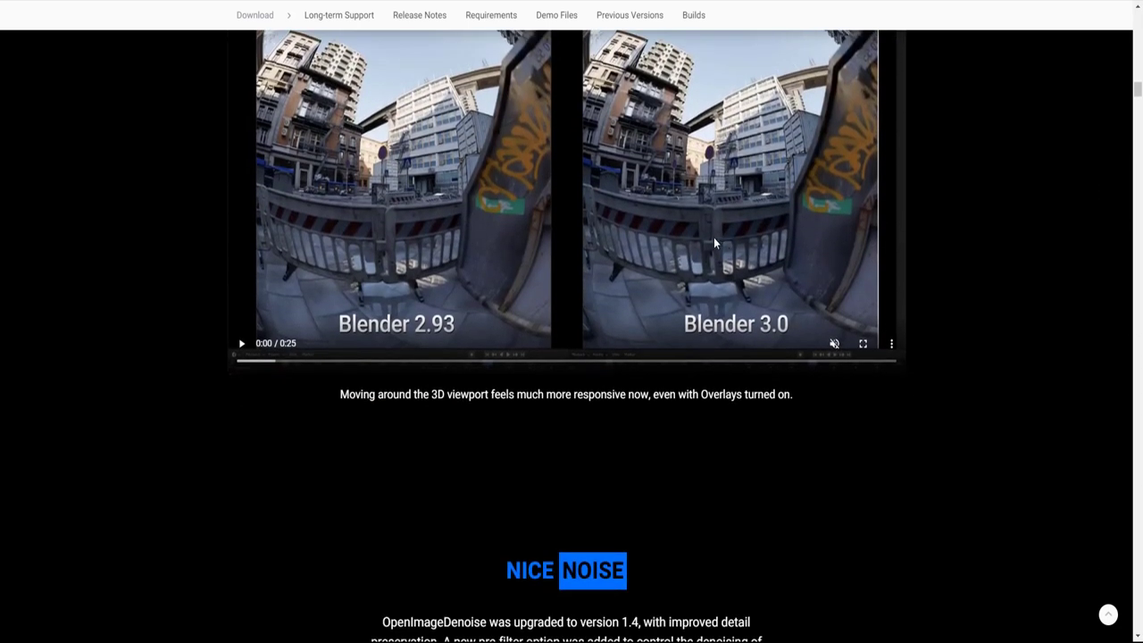
{"action": "scroll", "coordinate": [688, 250], "scroll_direction": "down", "scroll_amount": 2}
{"action": "scroll", "coordinate": [695, 273], "scroll_direction": "down", "scroll_amount": 2}
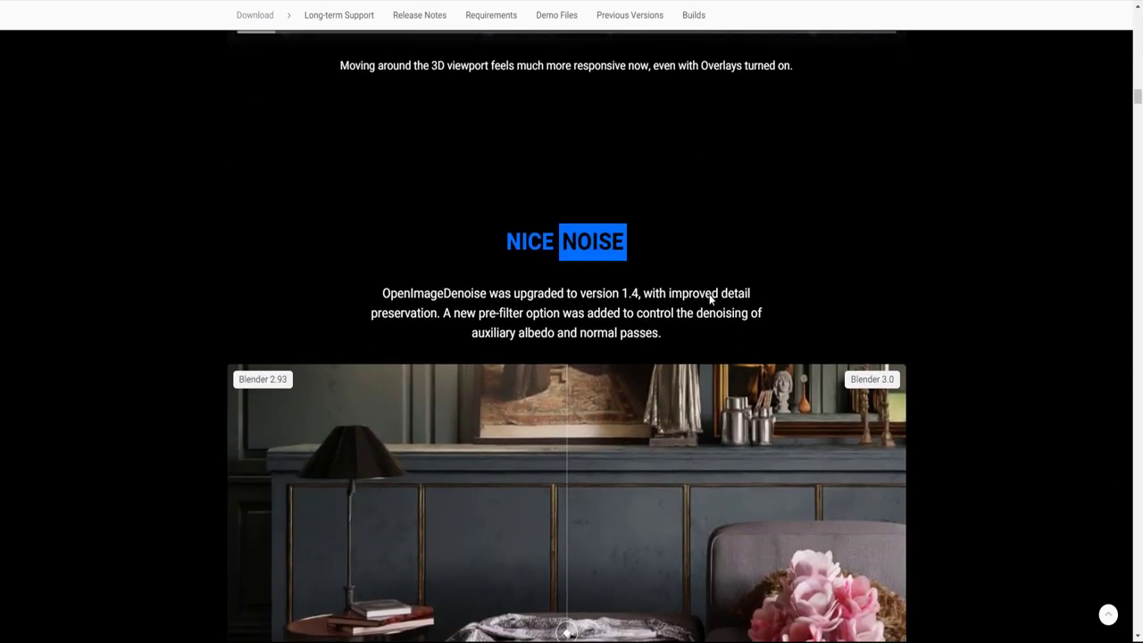
{"action": "scroll", "coordinate": [711, 299], "scroll_direction": "down", "scroll_amount": 2}
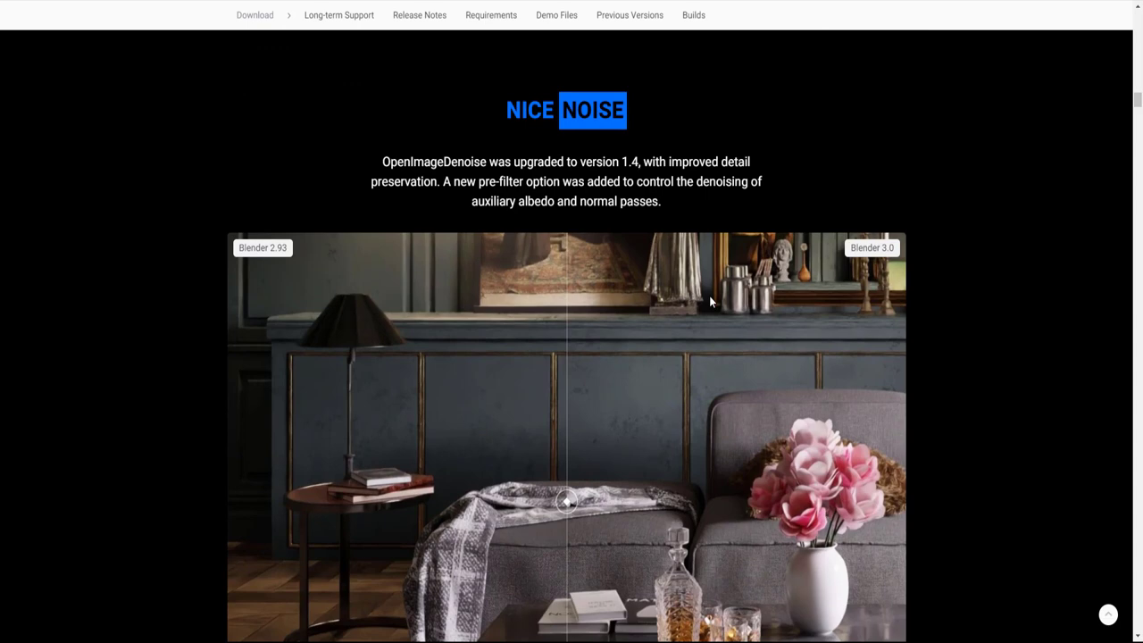
{"action": "scroll", "coordinate": [709, 296], "scroll_direction": "down", "scroll_amount": 2}
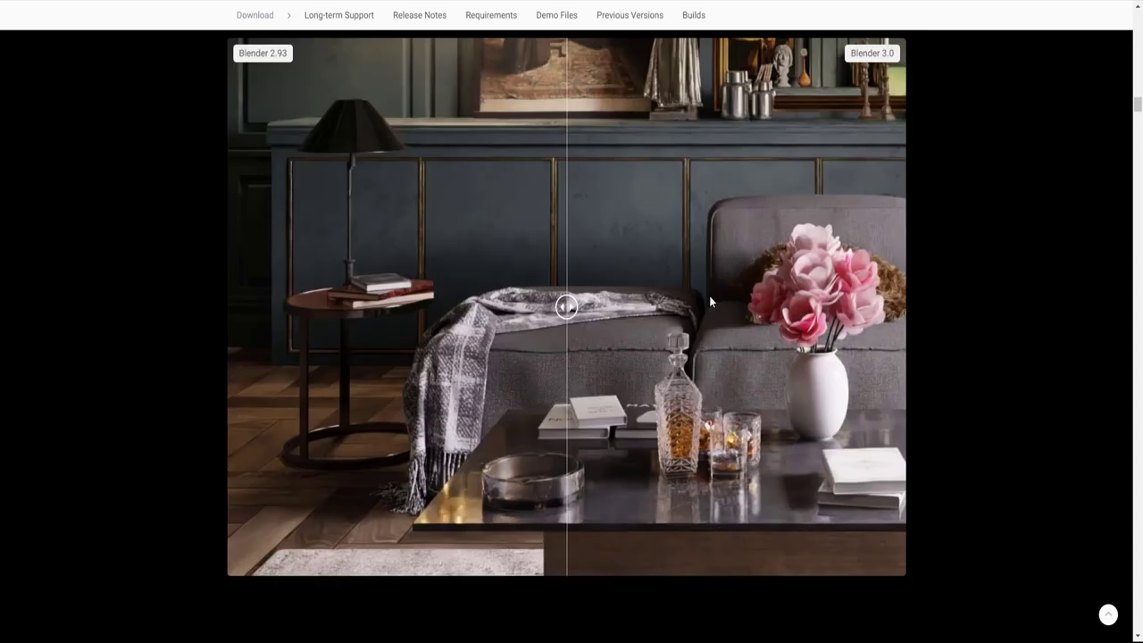
{"action": "scroll", "coordinate": [706, 290], "scroll_direction": "down", "scroll_amount": 4}
{"action": "scroll", "coordinate": [699, 281], "scroll_direction": "down", "scroll_amount": 2}
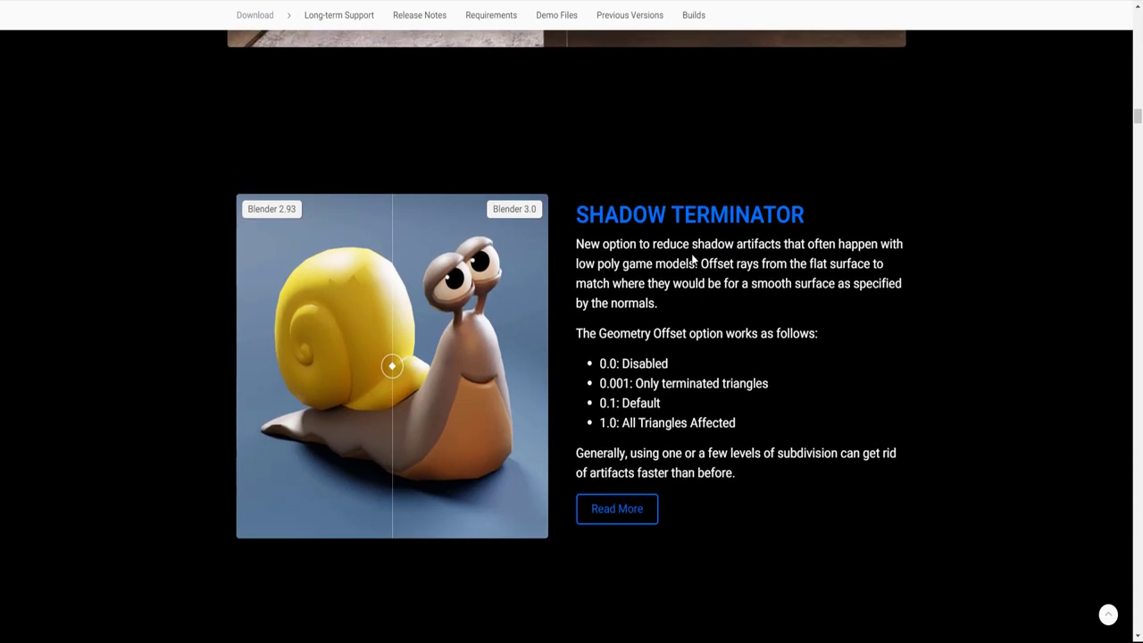
{"action": "scroll", "coordinate": [692, 259], "scroll_direction": "down", "scroll_amount": 3}
{"action": "scroll", "coordinate": [692, 259], "scroll_direction": "down", "scroll_amount": 1}
{"action": "scroll", "coordinate": [692, 259], "scroll_direction": "down", "scroll_amount": 3}
{"action": "scroll", "coordinate": [691, 259], "scroll_direction": "down", "scroll_amount": 4}
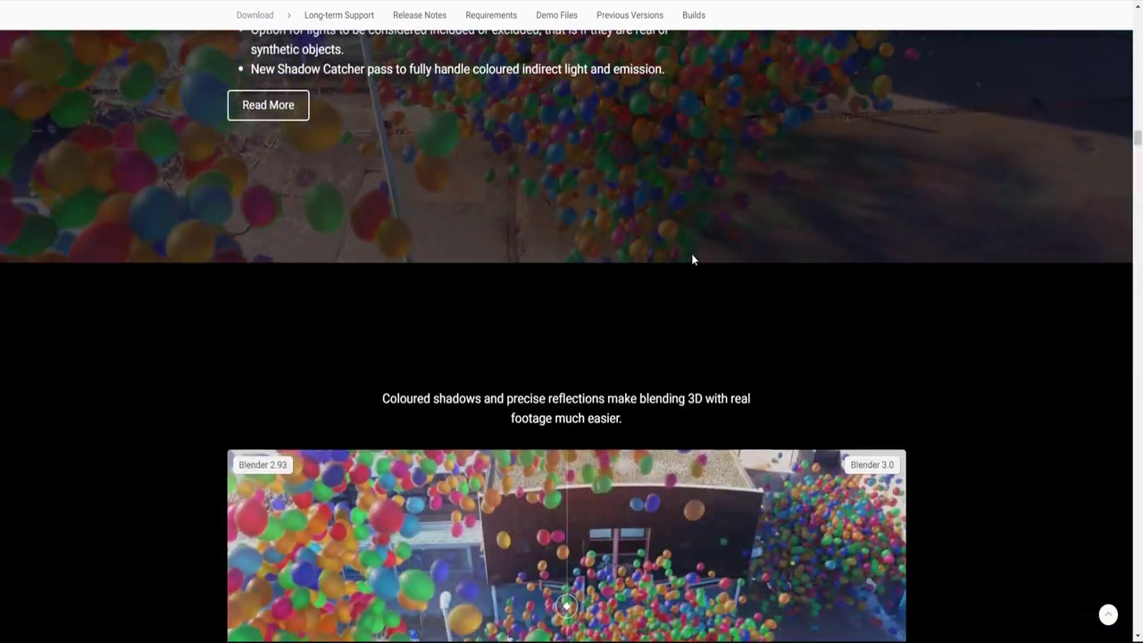
{"action": "scroll", "coordinate": [691, 258], "scroll_direction": "down", "scroll_amount": 1}
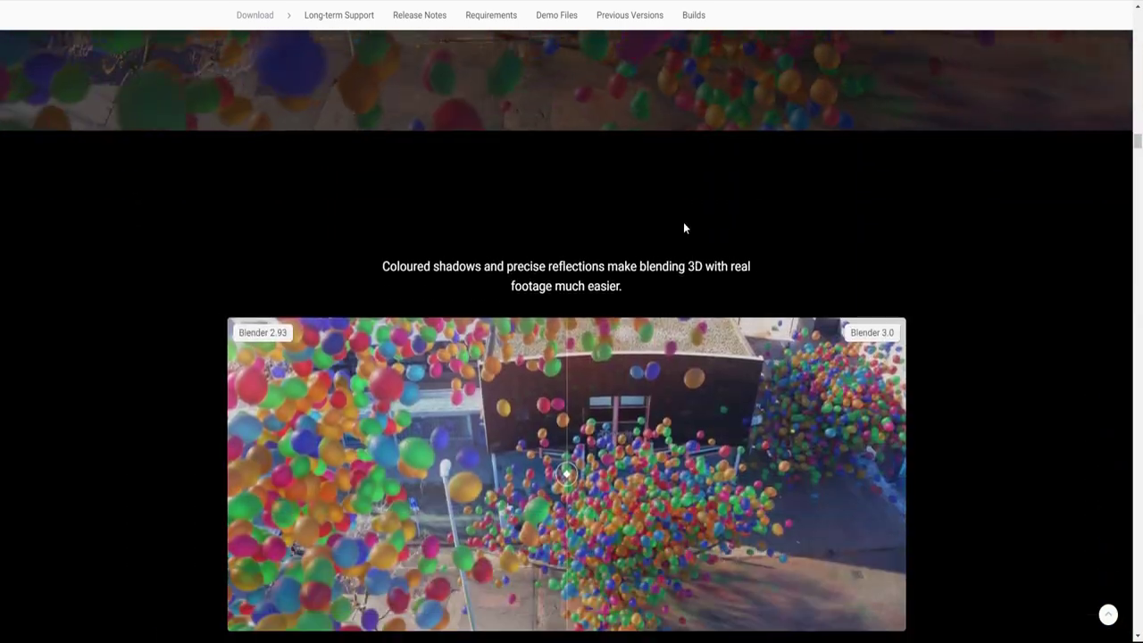
Return to the top of the release page, headed 'A new era for content creation.'
{"action": "scroll", "coordinate": [684, 227], "scroll_direction": "up", "scroll_amount": 5}
{"action": "scroll", "coordinate": [684, 227], "scroll_direction": "up", "scroll_amount": 7}
{"action": "scroll", "coordinate": [681, 227], "scroll_direction": "up", "scroll_amount": 8}
{"action": "scroll", "coordinate": [673, 224], "scroll_direction": "up", "scroll_amount": 5}
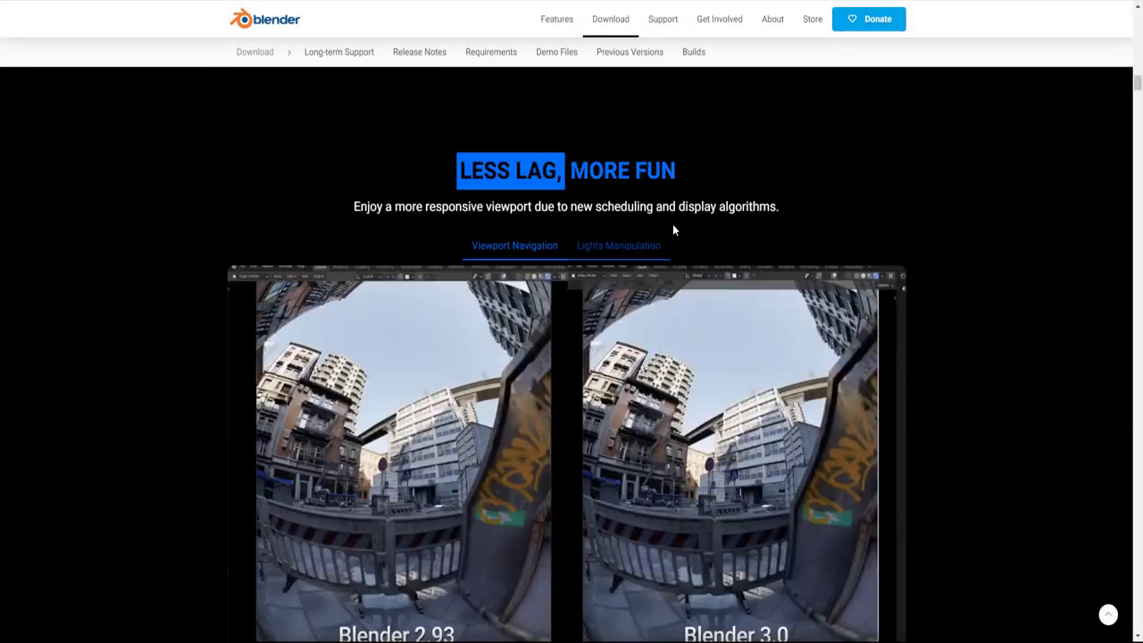
{"action": "scroll", "coordinate": [673, 224], "scroll_direction": "up", "scroll_amount": 5}
{"action": "scroll", "coordinate": [671, 224], "scroll_direction": "up", "scroll_amount": 5}
{"action": "scroll", "coordinate": [671, 224], "scroll_direction": "up", "scroll_amount": 5}
{"action": "scroll", "coordinate": [652, 225], "scroll_direction": "up", "scroll_amount": 5}
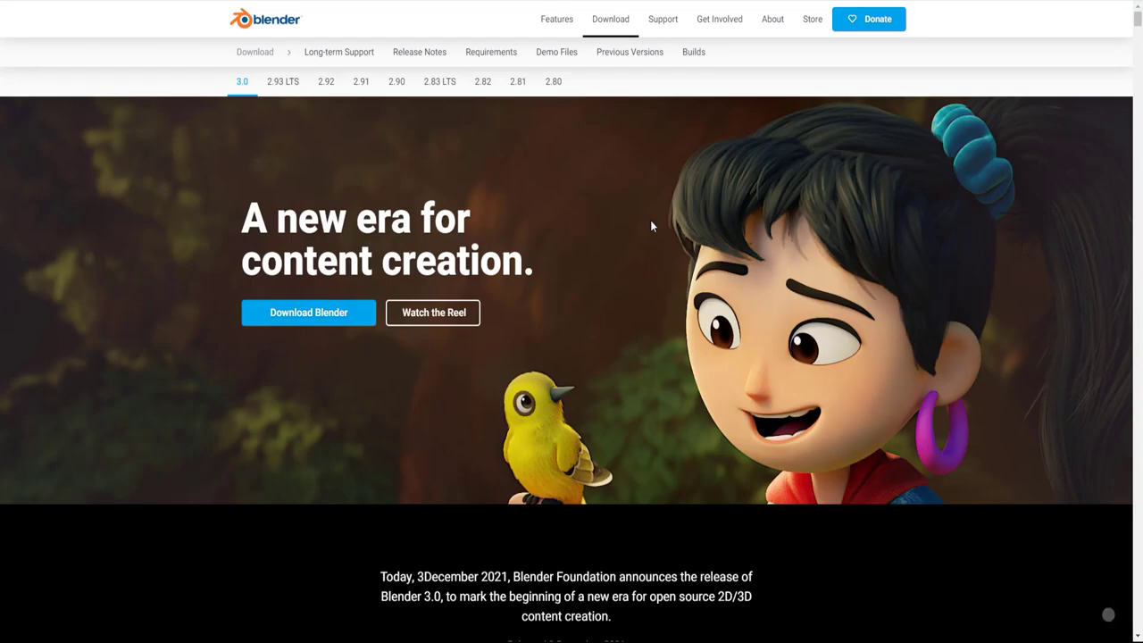
Return to the download page and start downloading the Blender 3.0 Windows installer
{"action": "left_click", "coordinate": [320, 315]}
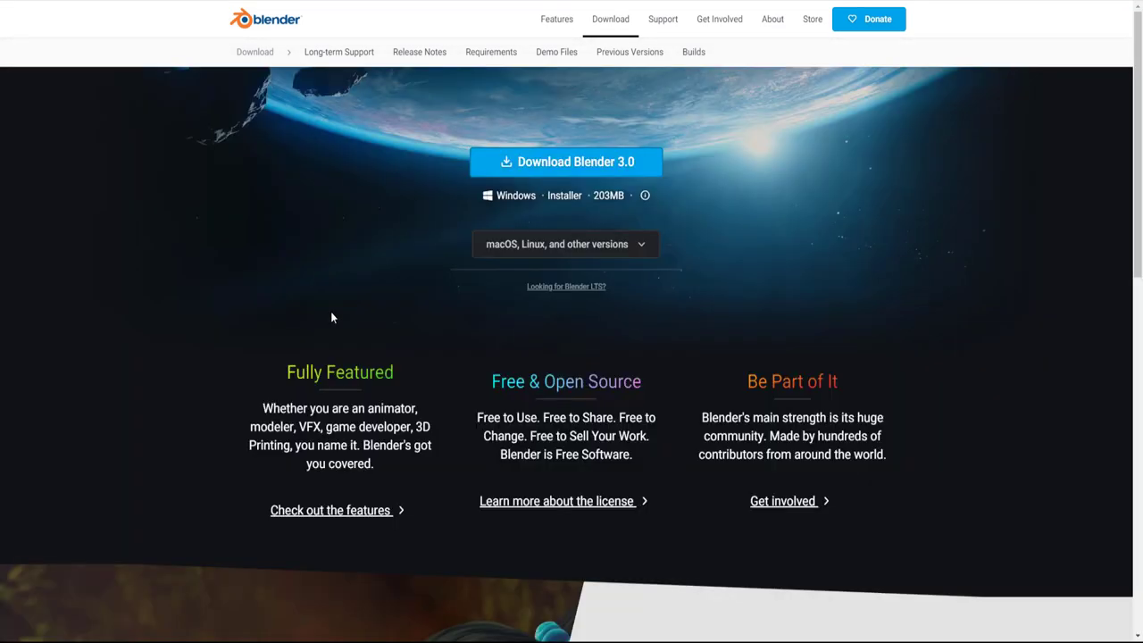
{"action": "left_click", "coordinate": [547, 170]}
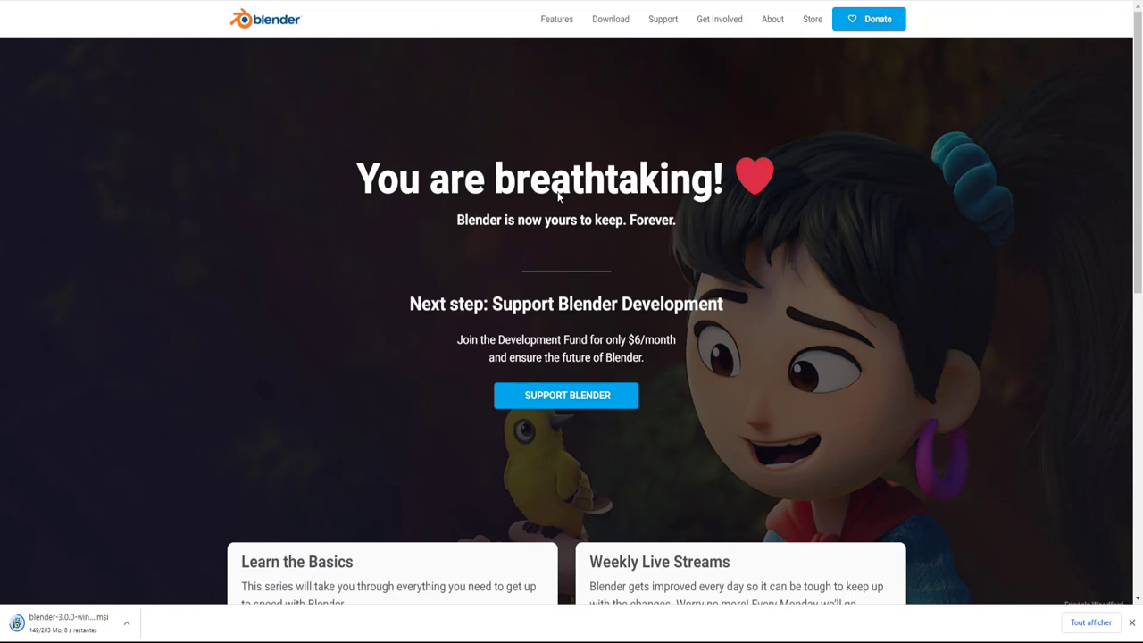
Show the downloaded installer in Téléchargements and run blender-3.0.0-windows-x64
{"action": "left_click", "coordinate": [127, 625]}
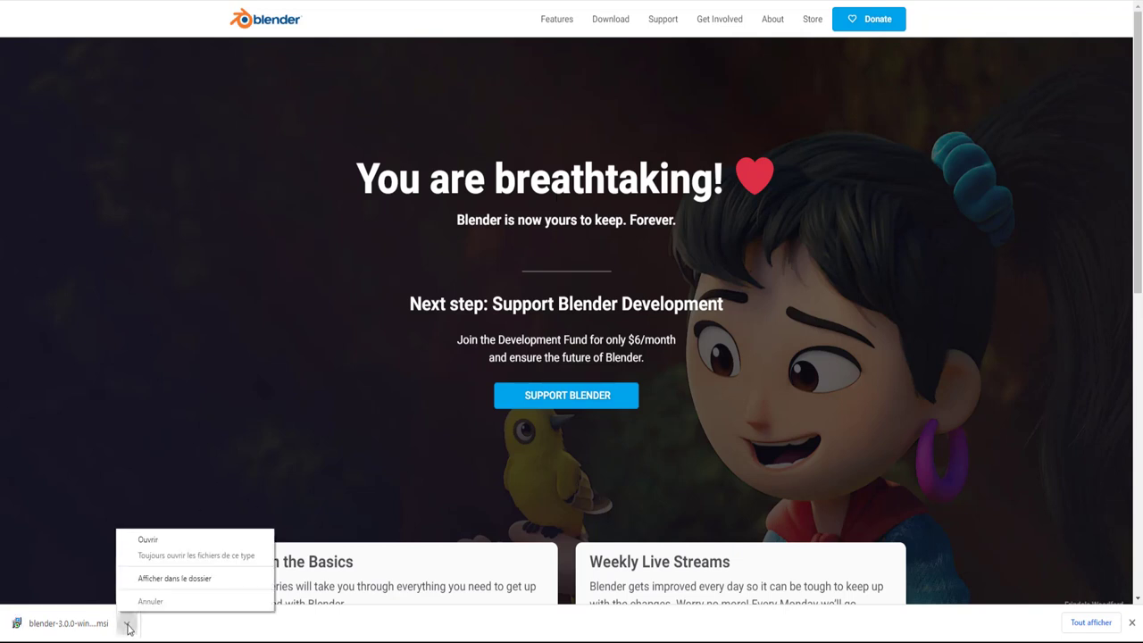
{"action": "left_click", "coordinate": [174, 578]}
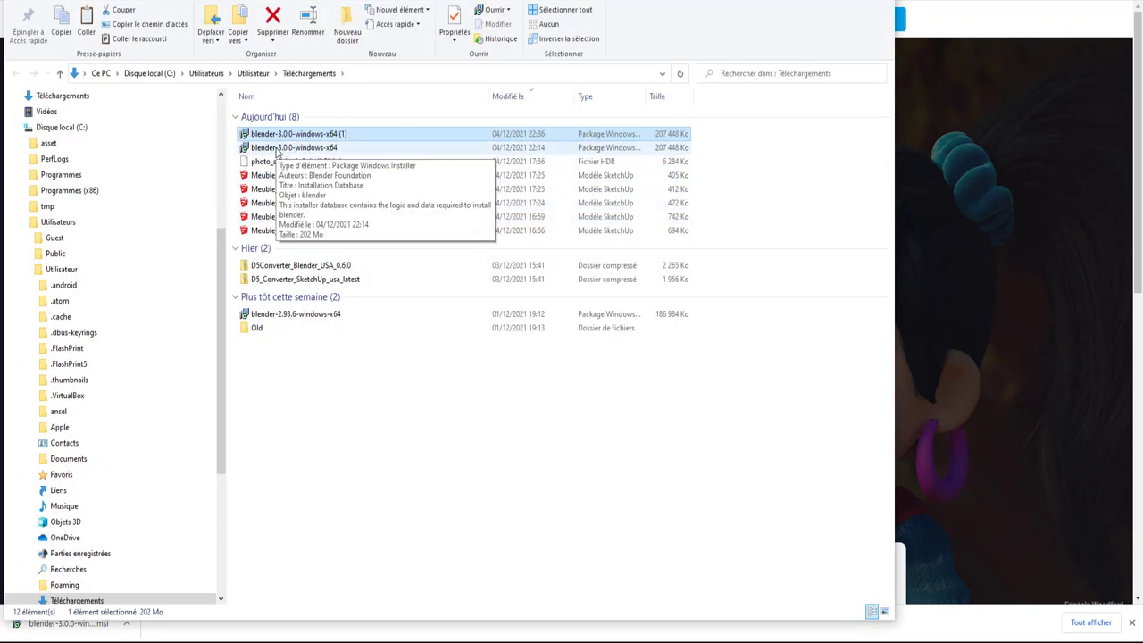
{"action": "double_click", "coordinate": [279, 149]}
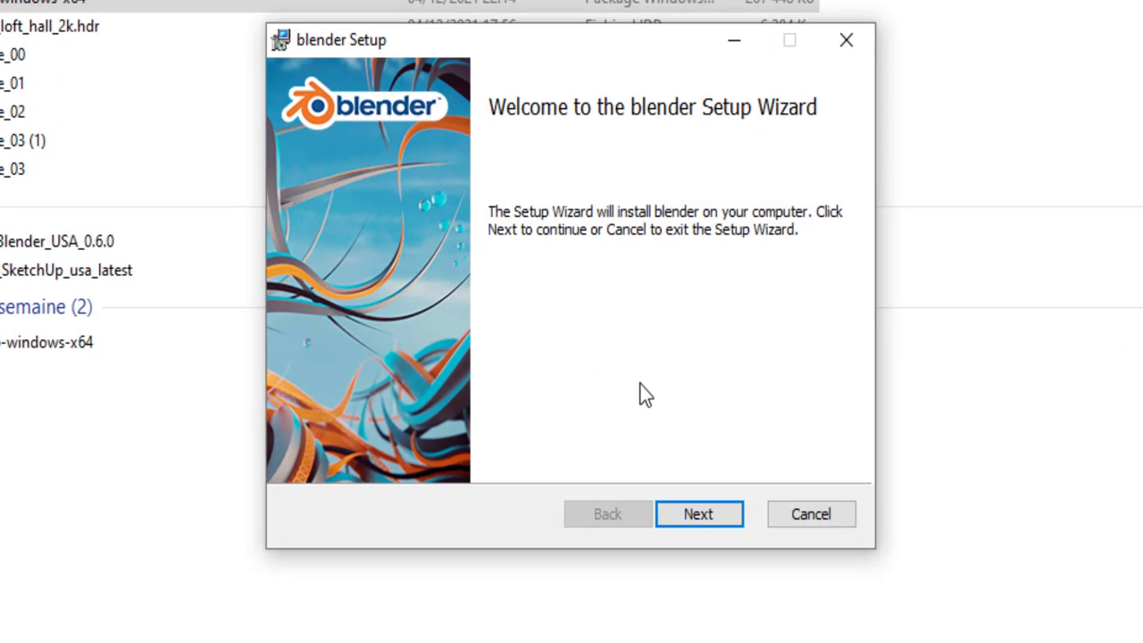
Accept the GPL licence, keep default components and install Blender 3.0.0 with admin approval
{"action": "left_click", "coordinate": [692, 514]}
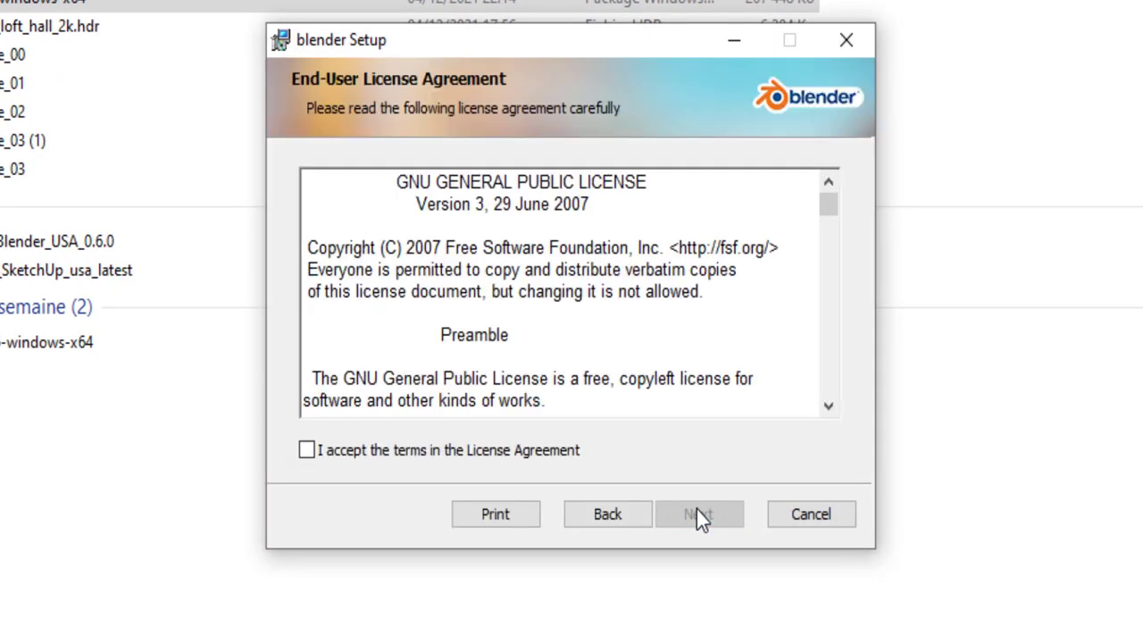
{"action": "left_click", "coordinate": [368, 458]}
{"action": "left_click", "coordinate": [704, 515]}
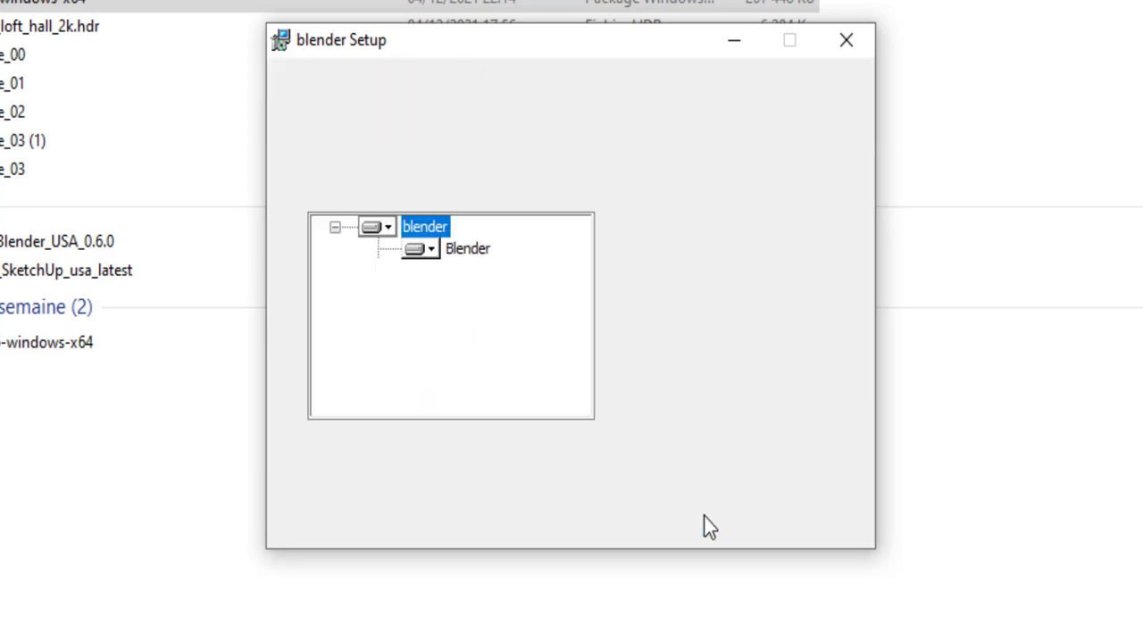
{"action": "left_click", "coordinate": [704, 515]}
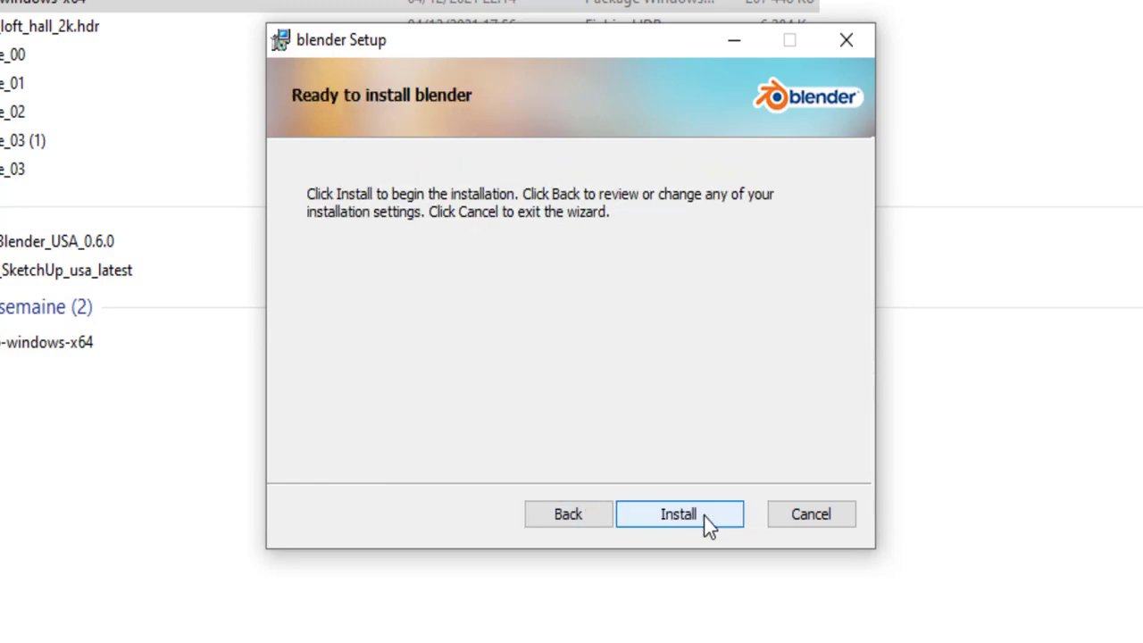
{"action": "left_click", "coordinate": [692, 514]}
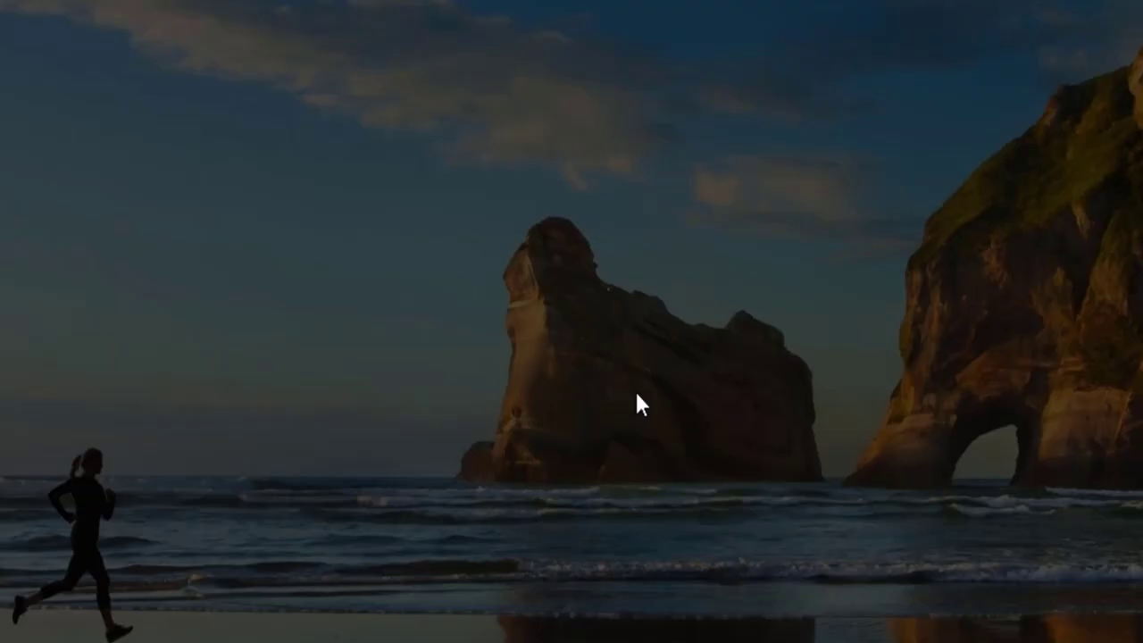
{"action": "left_click", "coordinate": [636, 404]}
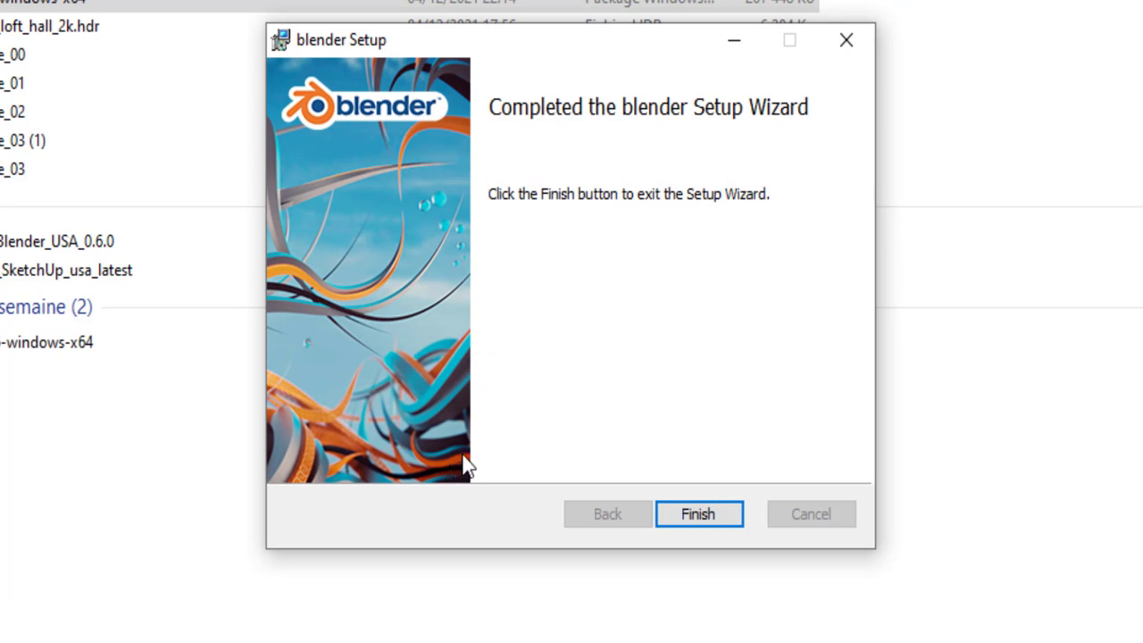
Finish setup and launch blender.exe from Programmes\Blender Foundation\Blender 3.0
{"action": "left_click", "coordinate": [697, 515]}
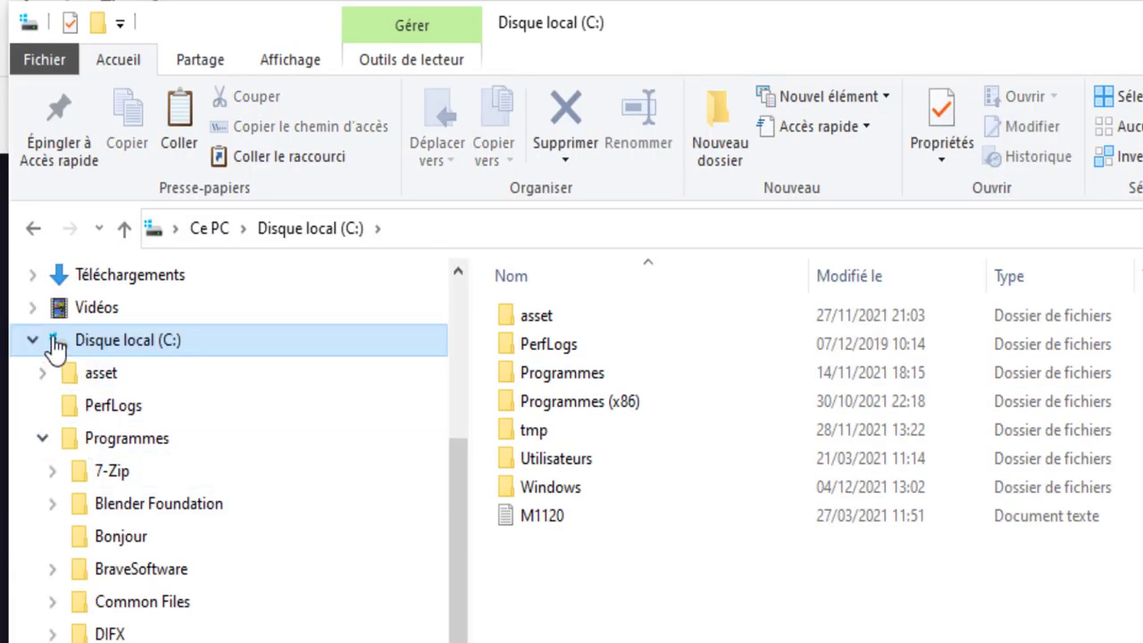
{"action": "double_click", "coordinate": [568, 378]}
{"action": "double_click", "coordinate": [568, 347]}
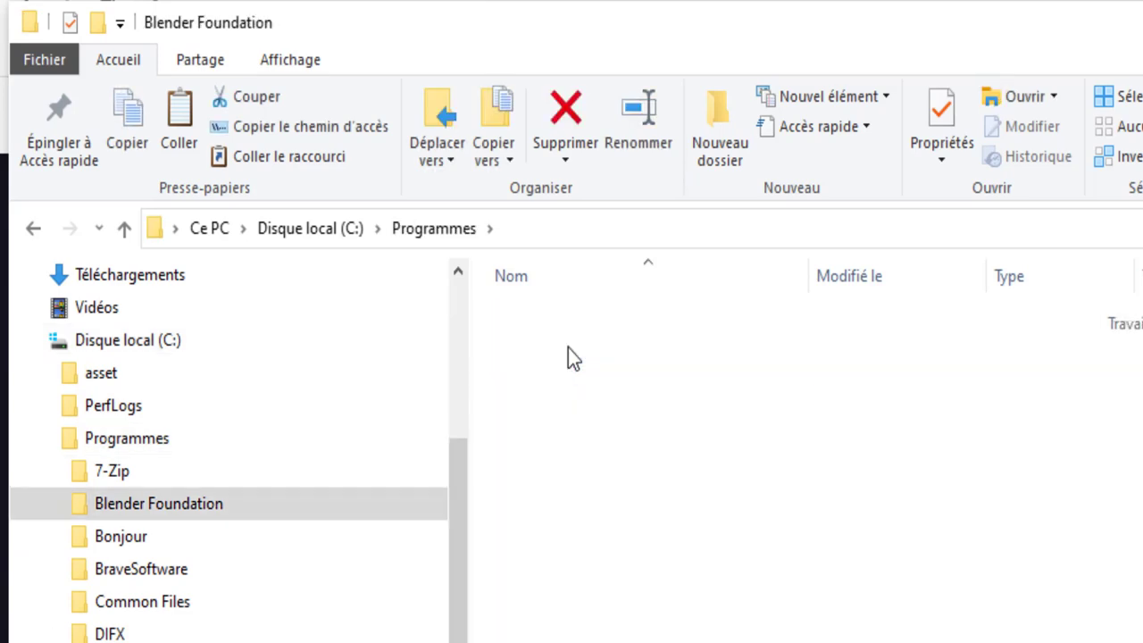
{"action": "double_click", "coordinate": [565, 375]}
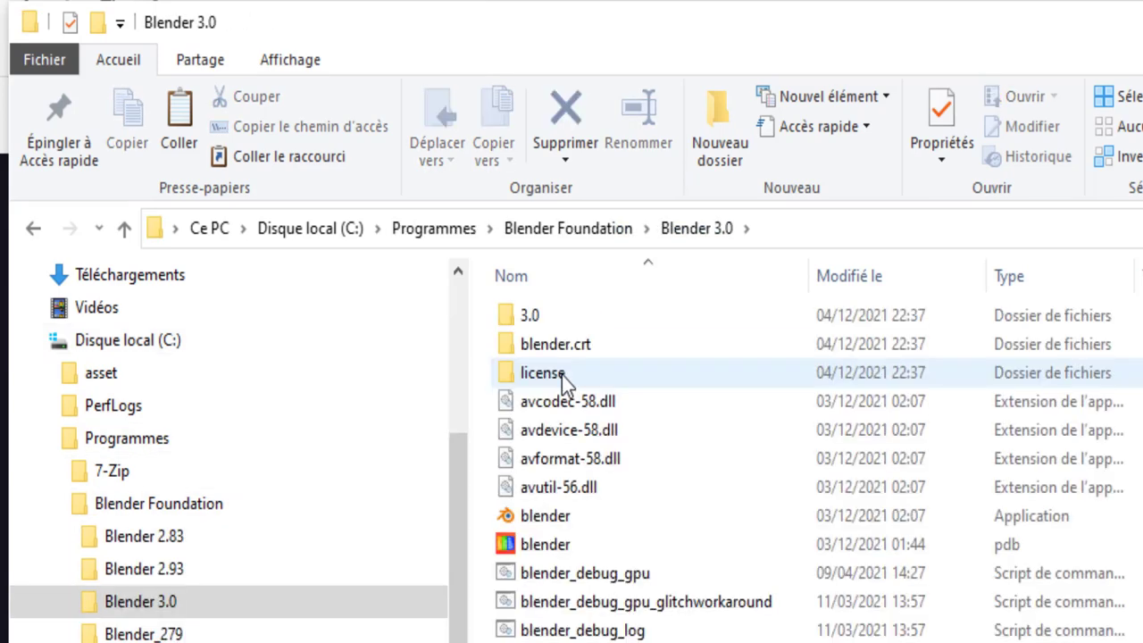
{"action": "double_click", "coordinate": [551, 516]}
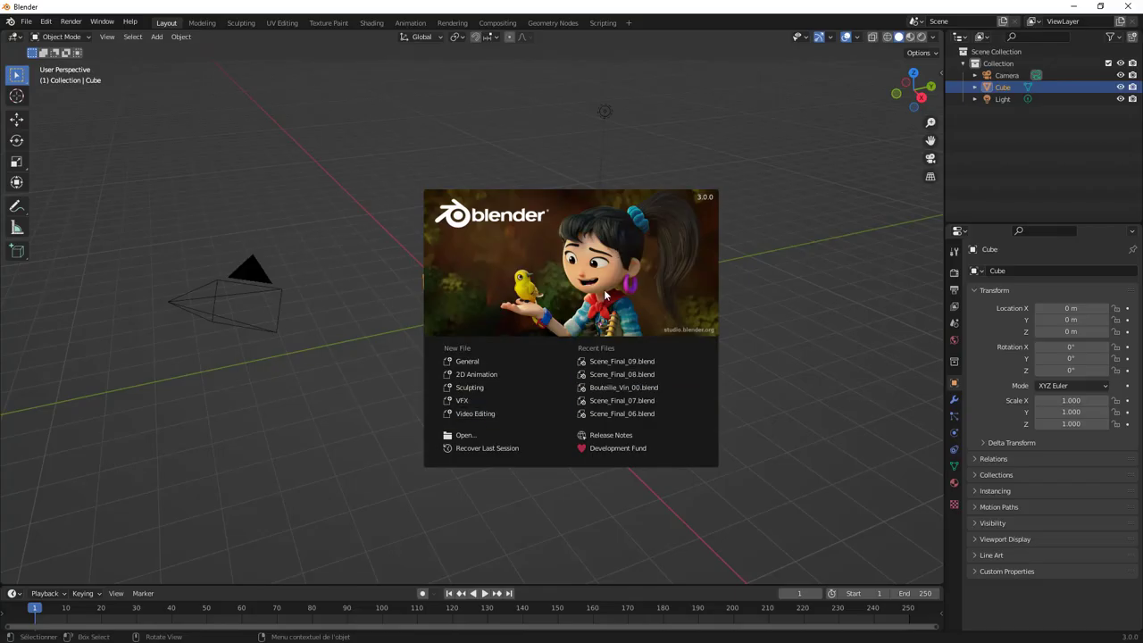
Dismiss the splash, orbit to a near-front view of the cube, and resize the timeline
{"action": "left_click", "coordinate": [549, 252]}
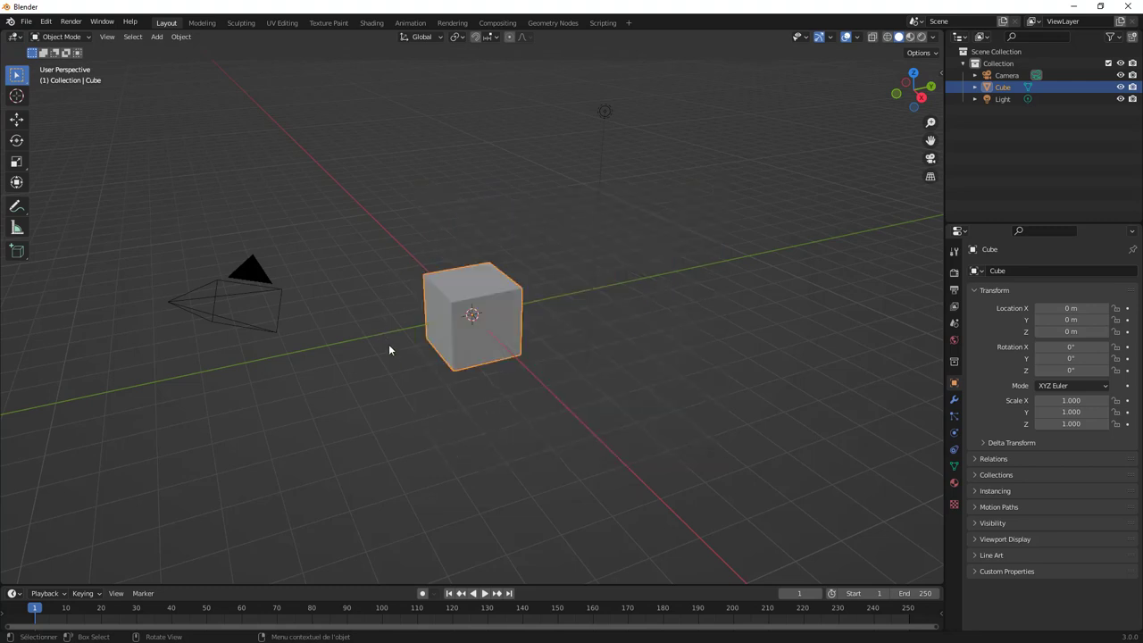
{"action": "mouse_move", "coordinate": [389, 349]}
{"action": "middle_mouse_down"}
{"action": "mouse_move", "coordinate": [354, 359]}
{"action": "mouse_move", "coordinate": [317, 344]}
{"action": "mouse_move", "coordinate": [435, 343]}
{"action": "mouse_move", "coordinate": [386, 349]}
{"action": "middle_mouse_up"}
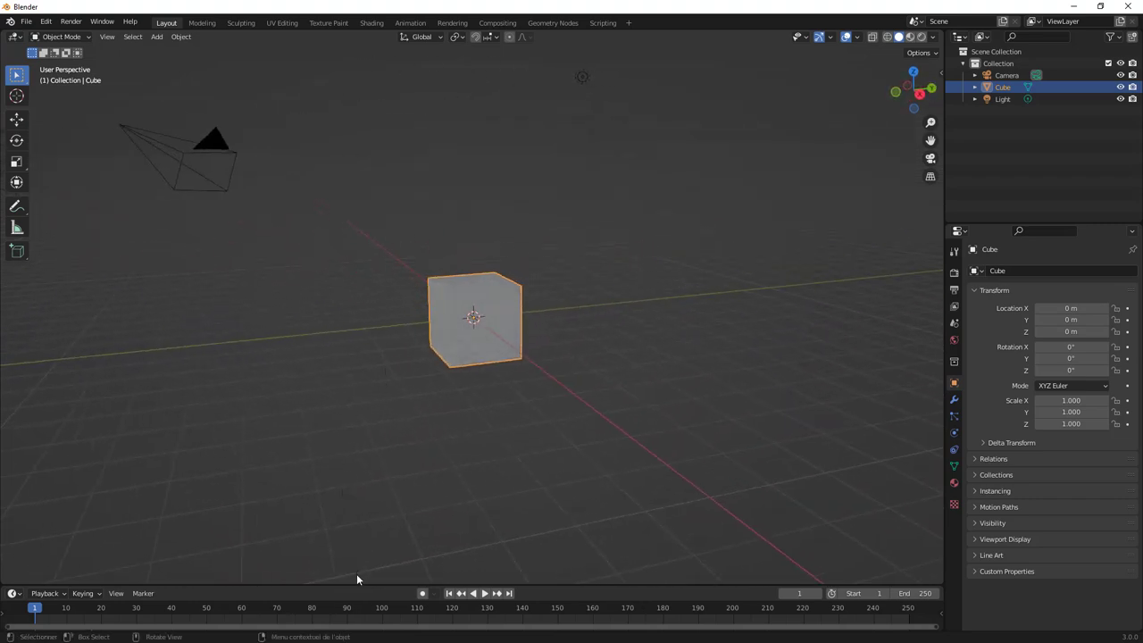
{"action": "mouse_move", "coordinate": [357, 581]}
{"action": "left_mouse_down"}
{"action": "mouse_move", "coordinate": [383, 467]}
{"action": "mouse_move", "coordinate": [449, 462]}
{"action": "left_mouse_up"}
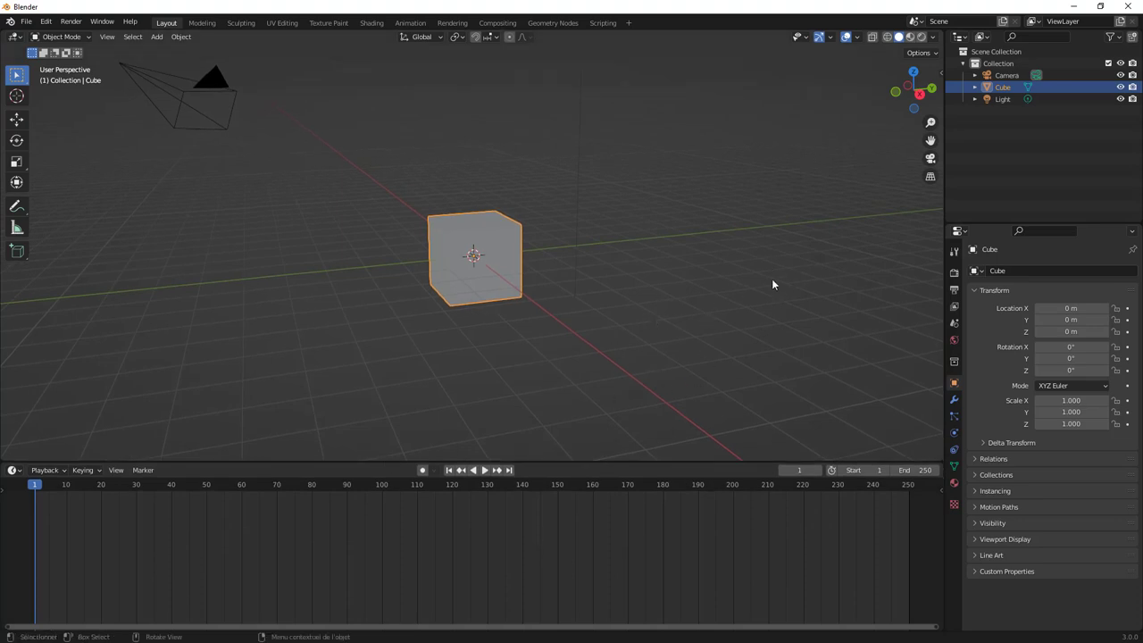
{"action": "mouse_move", "coordinate": [187, 199]}
{"action": "middle_mouse_down"}
{"action": "mouse_move", "coordinate": [220, 214]}
{"action": "mouse_move", "coordinate": [164, 208]}
{"action": "mouse_move", "coordinate": [185, 215]}
{"action": "middle_mouse_up"}
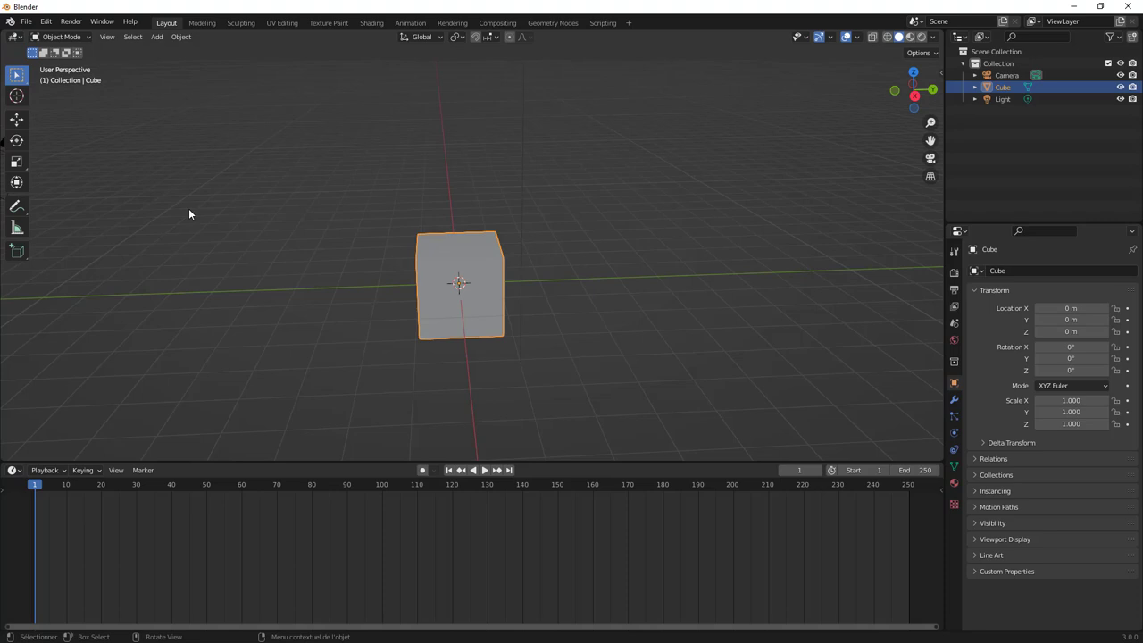
{"action": "left_click_drag", "start_coordinate": [375, 460], "coordinate": [377, 493]}
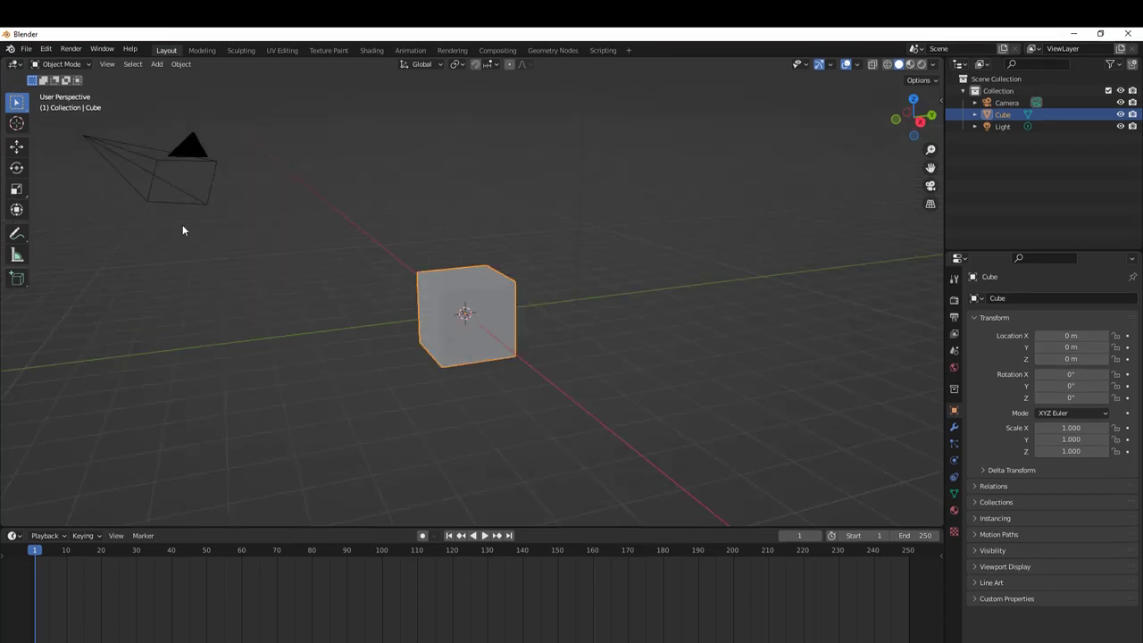
{"action": "left_click", "coordinate": [202, 51]}
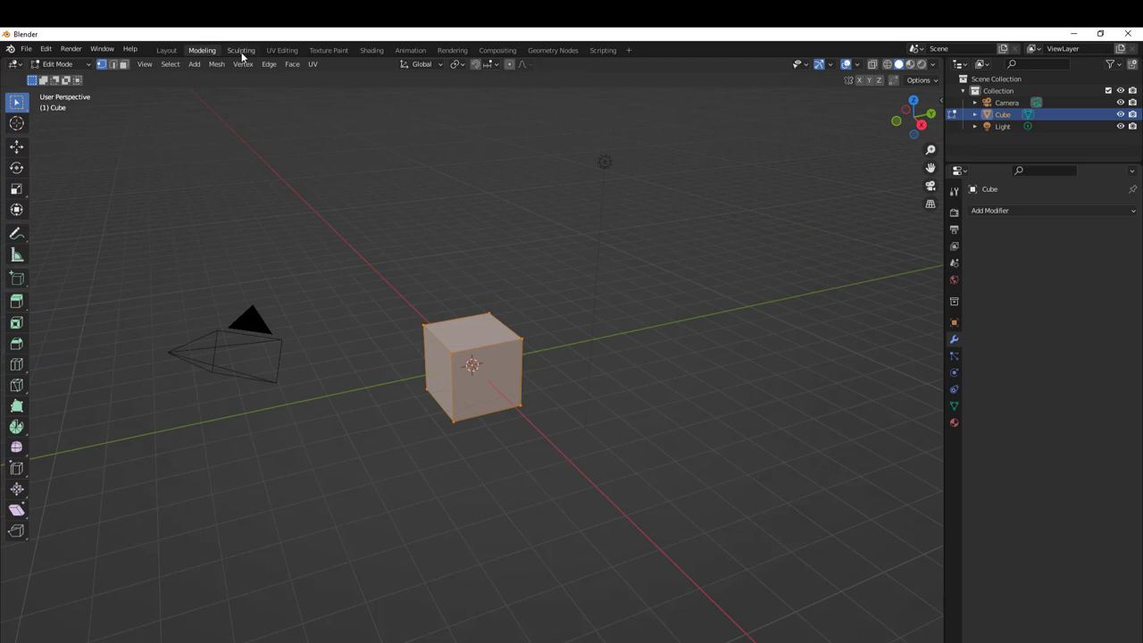
{"action": "left_click", "coordinate": [240, 51]}
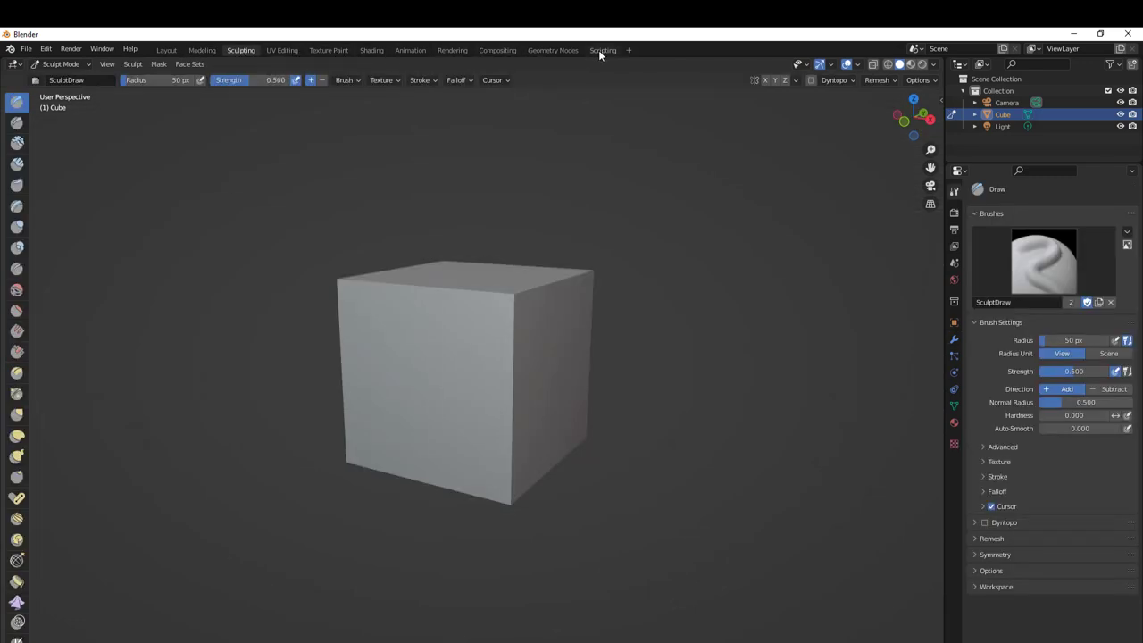
{"action": "left_click", "coordinate": [556, 50]}
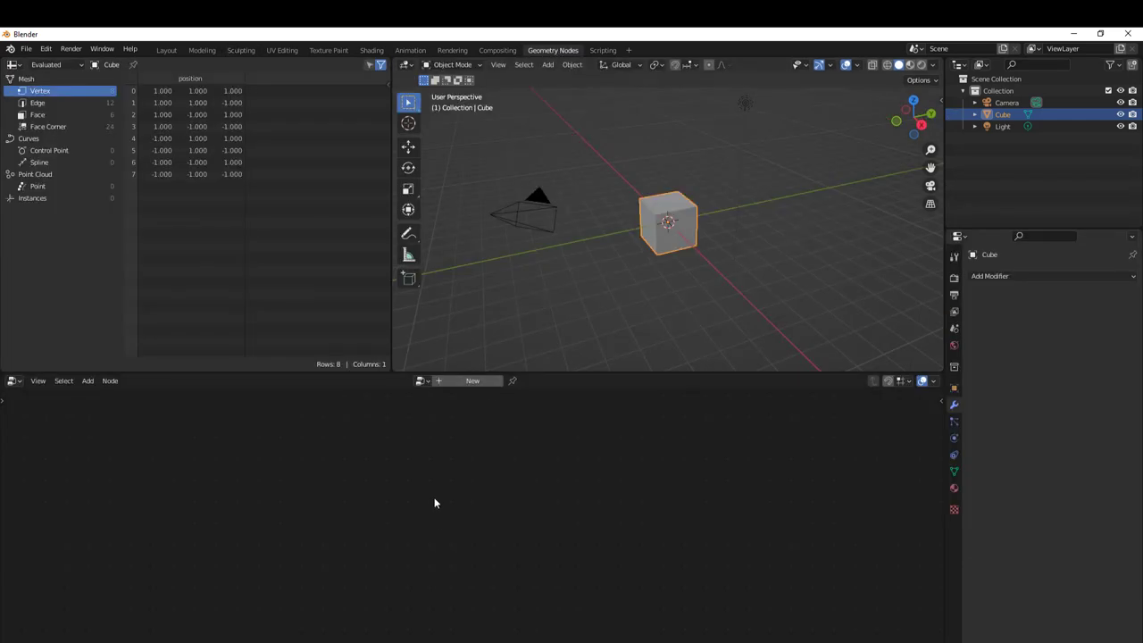
{"action": "key", "text": "shift+a"}
{"action": "left_click", "coordinate": [166, 50]}
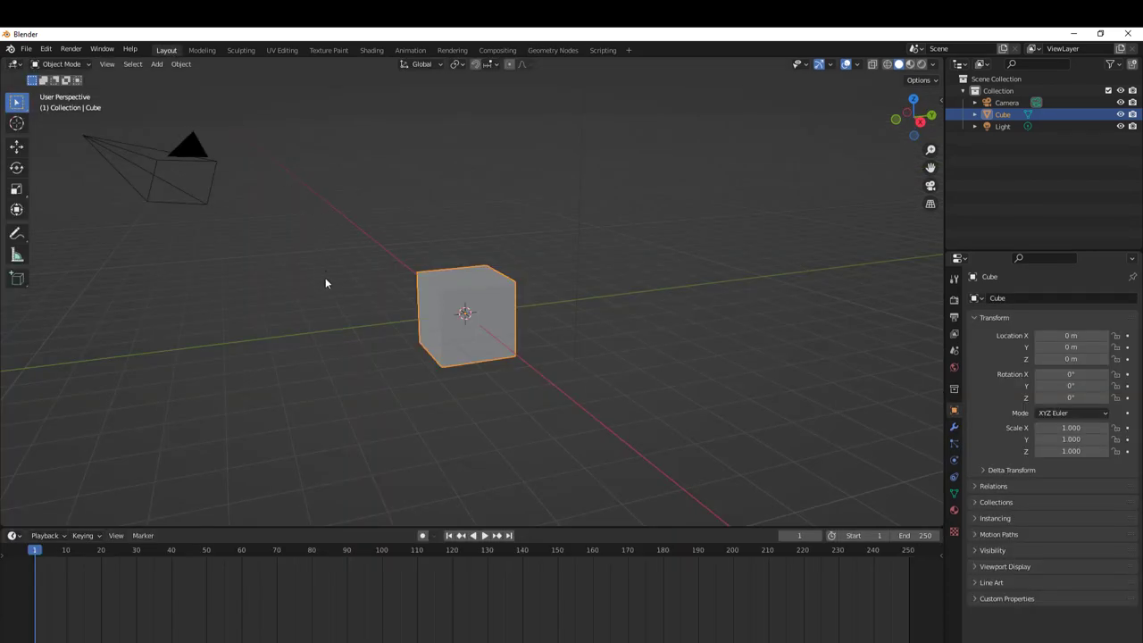
Switch the render engine to Cycles and drag the Volumes panel below Simplify
{"action": "mouse_move", "coordinate": [325, 283]}
{"action": "middle_mouse_down"}
{"action": "mouse_move", "coordinate": [337, 281]}
{"action": "mouse_move", "coordinate": [327, 276]}
{"action": "middle_mouse_up"}
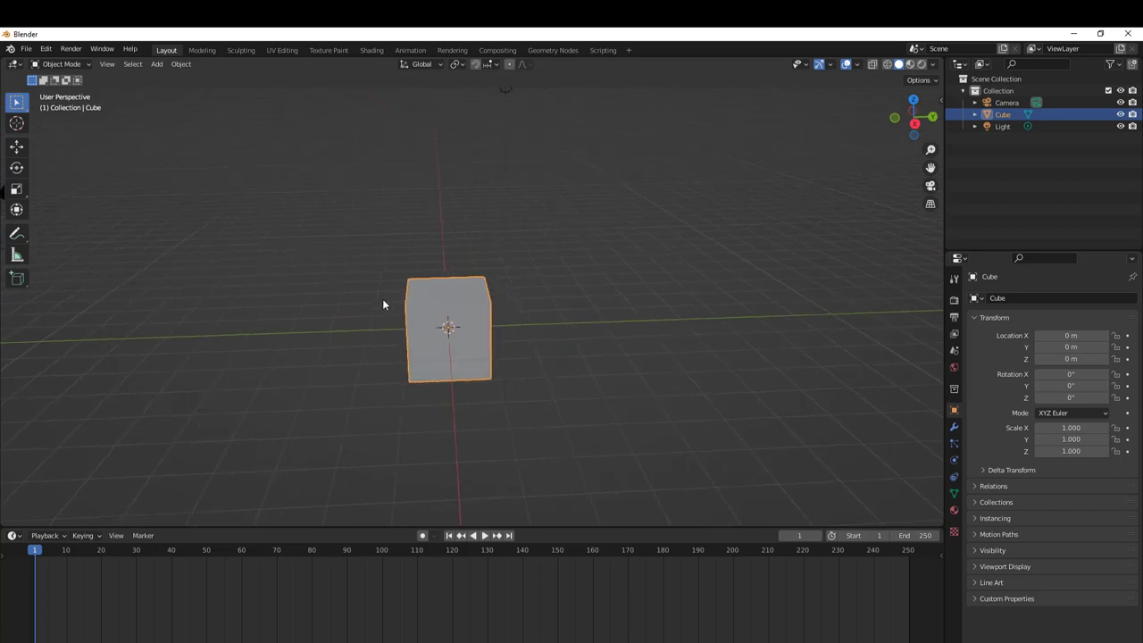
{"action": "mouse_move", "coordinate": [385, 306]}
{"action": "middle_mouse_down"}
{"action": "mouse_move", "coordinate": [324, 298]}
{"action": "mouse_move", "coordinate": [396, 294]}
{"action": "mouse_move", "coordinate": [368, 302]}
{"action": "middle_mouse_up"}
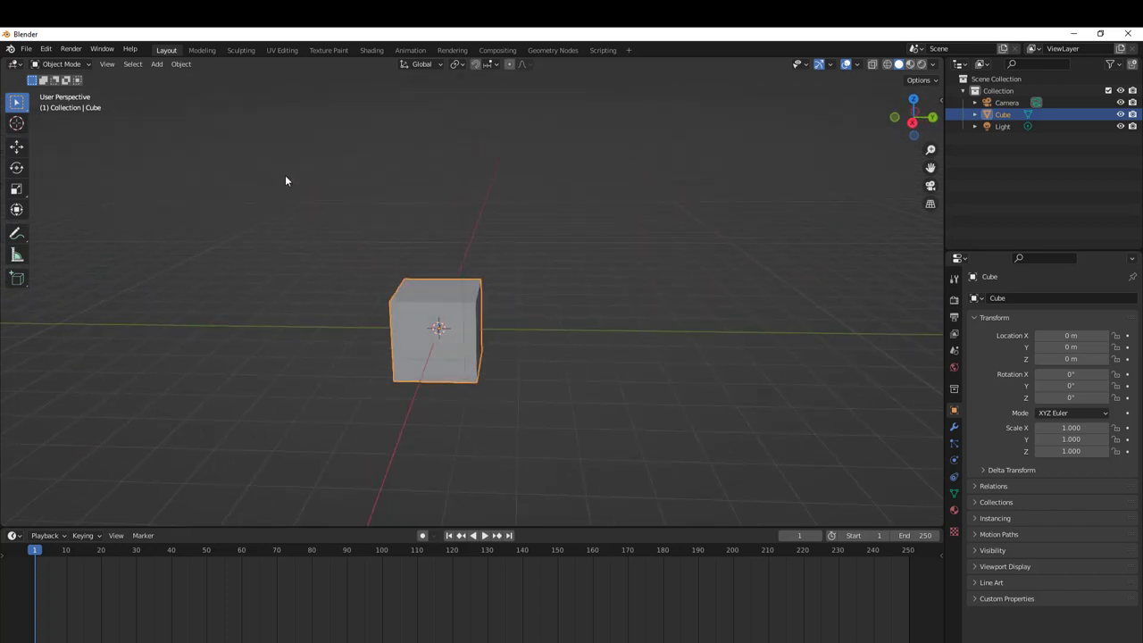
{"action": "left_click", "coordinate": [953, 299]}
{"action": "left_click", "coordinate": [1057, 299]}
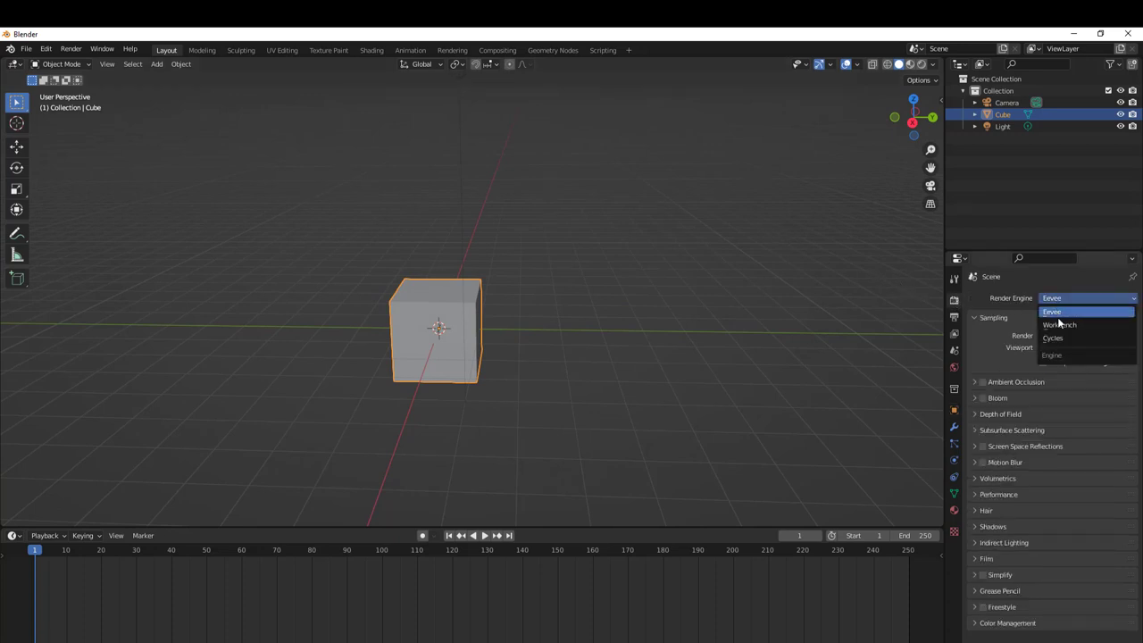
{"action": "left_click", "coordinate": [1058, 337]}
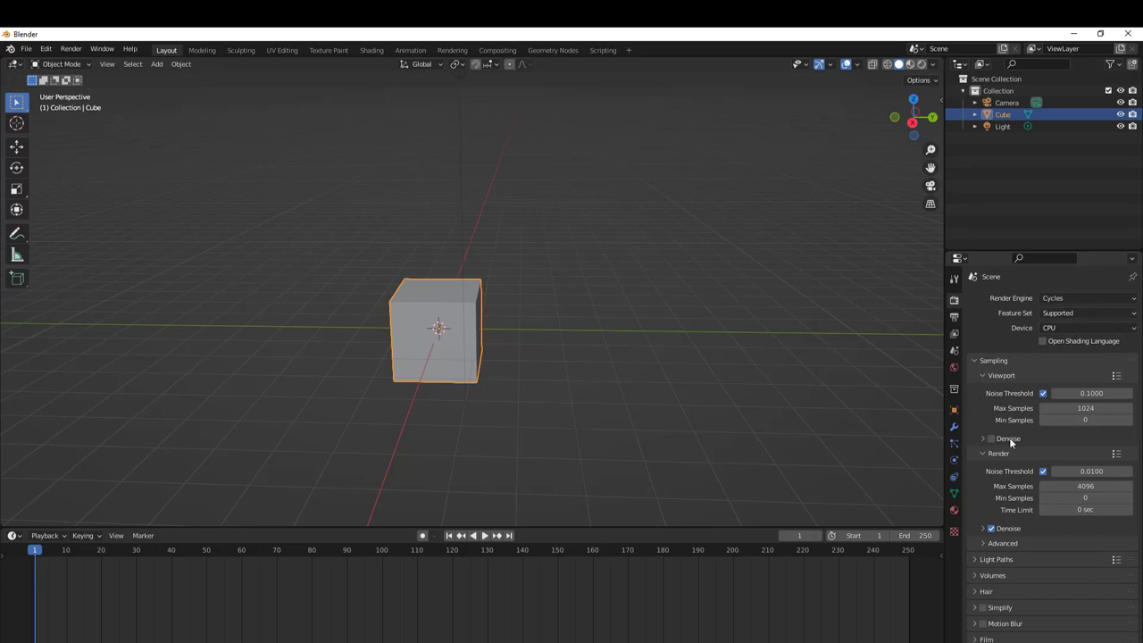
{"action": "scroll", "coordinate": [1043, 402], "scroll_direction": "down", "scroll_amount": 2}
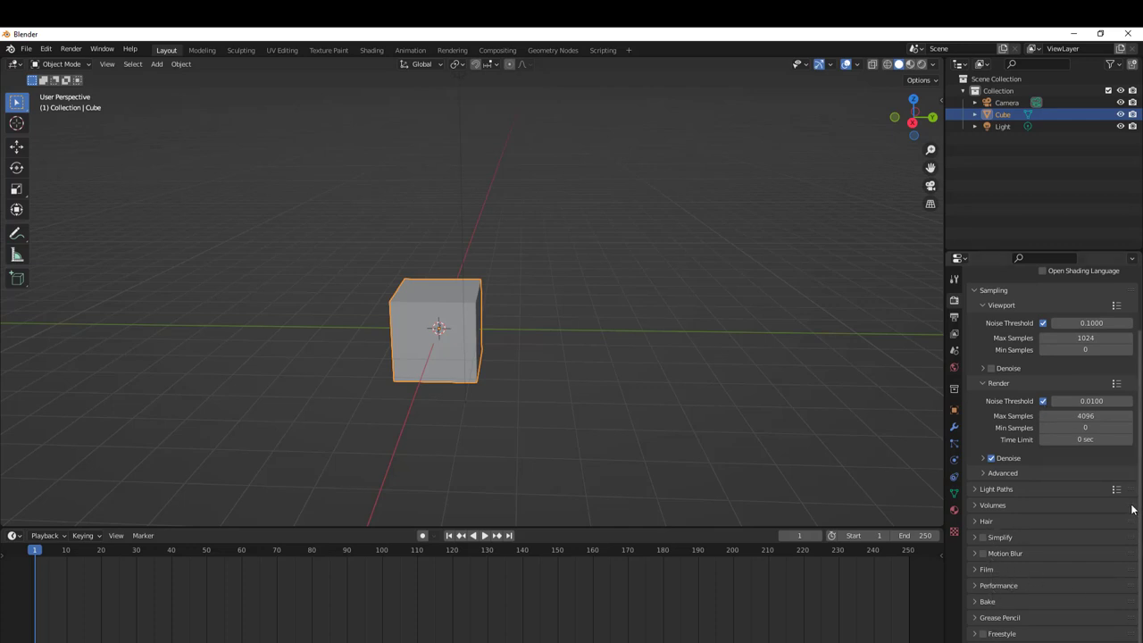
{"action": "mouse_move", "coordinate": [1130, 505]}
{"action": "left_mouse_down"}
{"action": "mouse_move", "coordinate": [1128, 488]}
{"action": "mouse_move", "coordinate": [1136, 554]}
{"action": "mouse_move", "coordinate": [1127, 539]}
{"action": "left_mouse_up"}
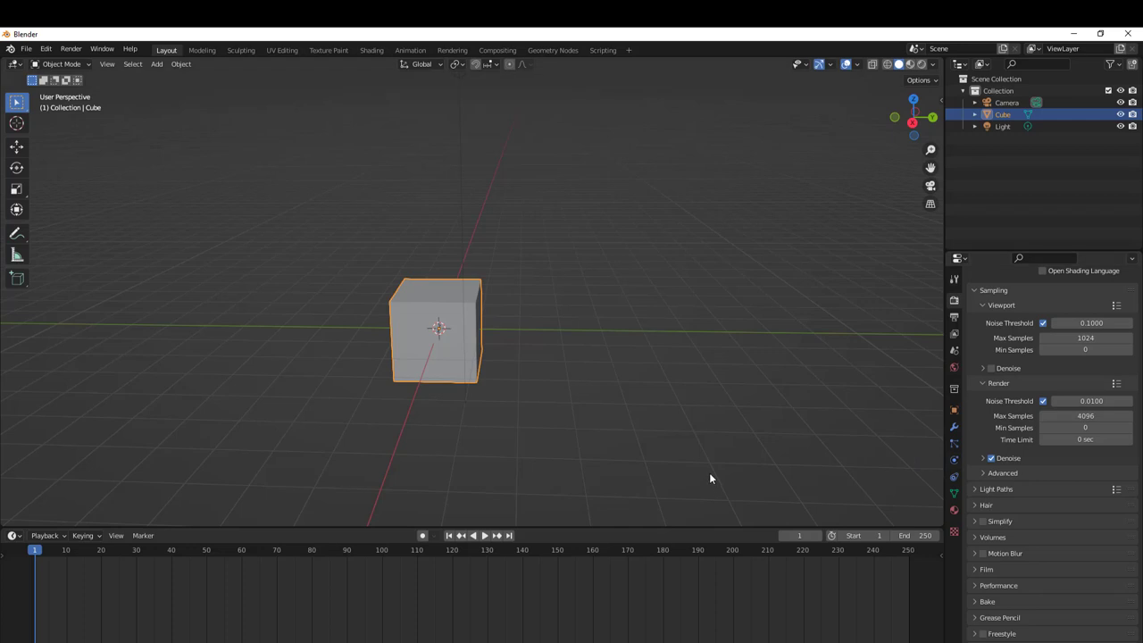
Orbit the viewport around the default cube
{"action": "mouse_move", "coordinate": [372, 175]}
{"action": "middle_mouse_down"}
{"action": "mouse_move", "coordinate": [359, 222]}
{"action": "mouse_move", "coordinate": [403, 230]}
{"action": "mouse_move", "coordinate": [323, 224]}
{"action": "mouse_move", "coordinate": [379, 209]}
{"action": "mouse_move", "coordinate": [359, 219]}
{"action": "middle_mouse_up"}
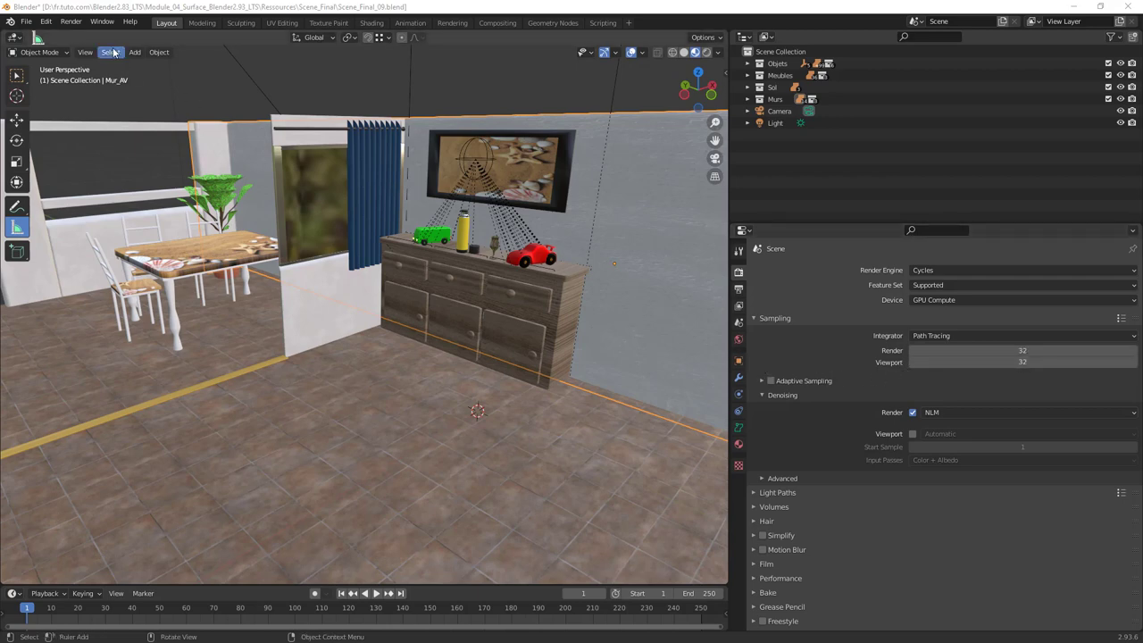
Render the furnished room in 2.93 via Render > Render Image
{"action": "left_click", "coordinate": [71, 21]}
{"action": "left_click", "coordinate": [89, 37]}
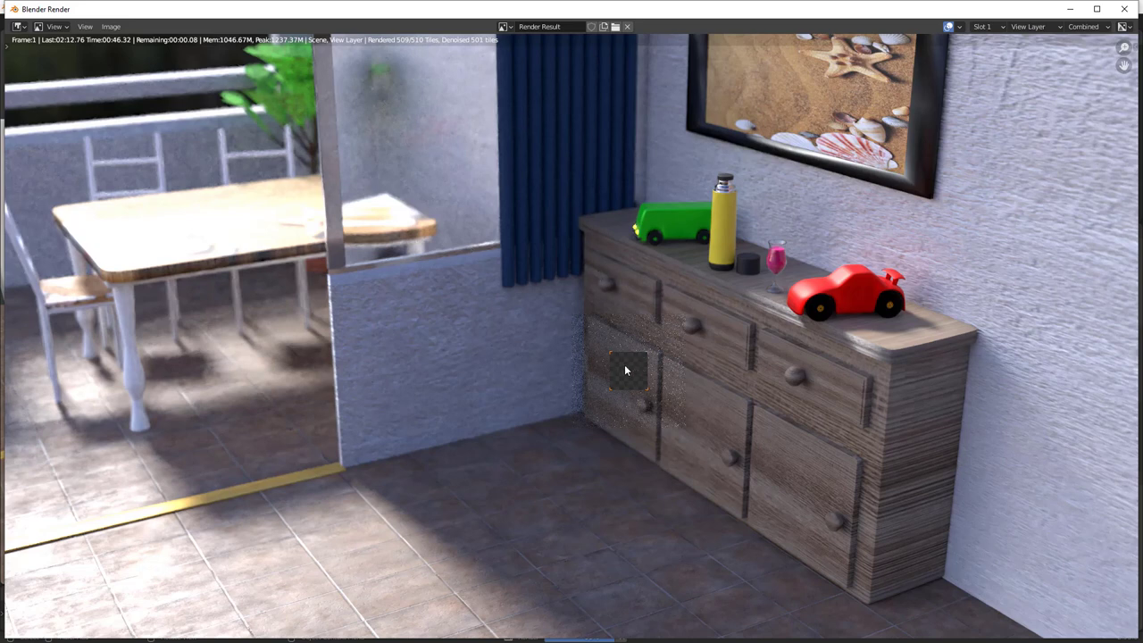
Close the finished 2.93 render, then render Scene_Final_09 as a still image in Blender 3.0
{"action": "key", "text": "Escape"}
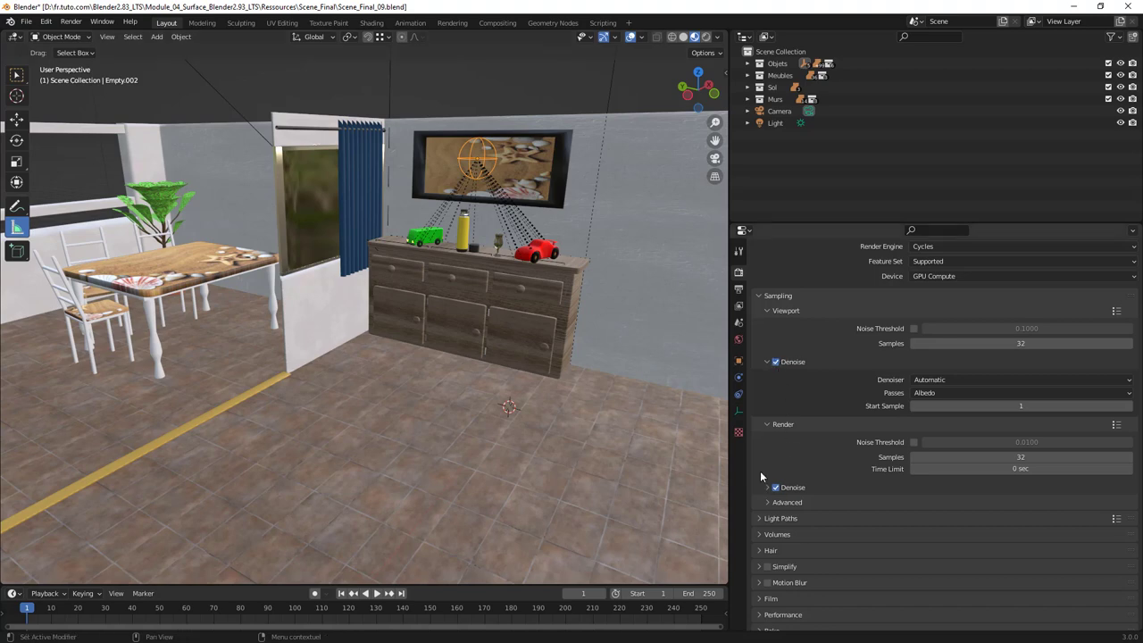
{"action": "left_click", "coordinate": [73, 22]}
{"action": "left_click", "coordinate": [82, 34]}
Preview the room in Rendered shading in 3.0, orbiting past the table, cabinet and TV
{"action": "left_click", "coordinate": [706, 37]}
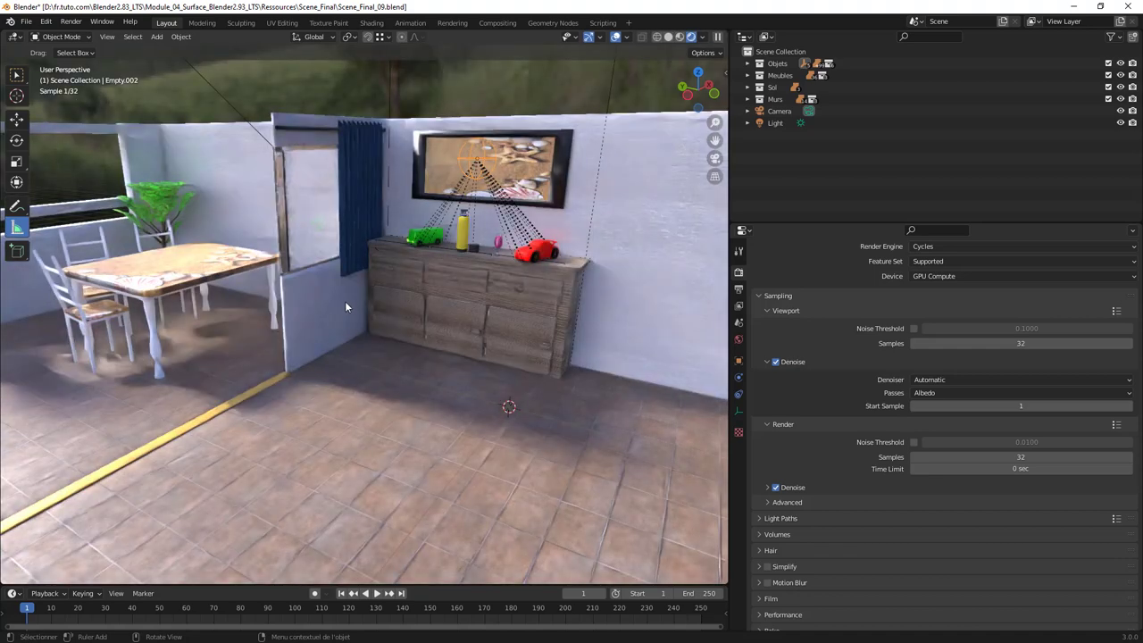
{"action": "middle_click_drag", "start_coordinate": [345, 306], "coordinate": [473, 311]}
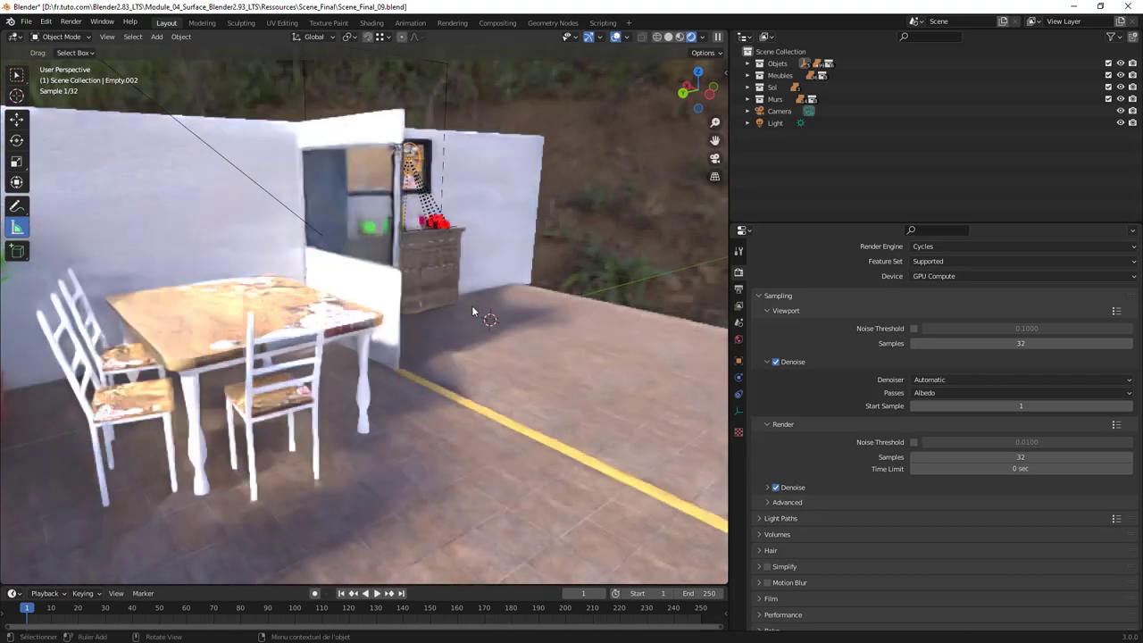
{"action": "mouse_move", "coordinate": [539, 304]}
{"action": "middle_mouse_down"}
{"action": "mouse_move", "coordinate": [397, 322]}
{"action": "mouse_move", "coordinate": [446, 291]}
{"action": "middle_mouse_up"}
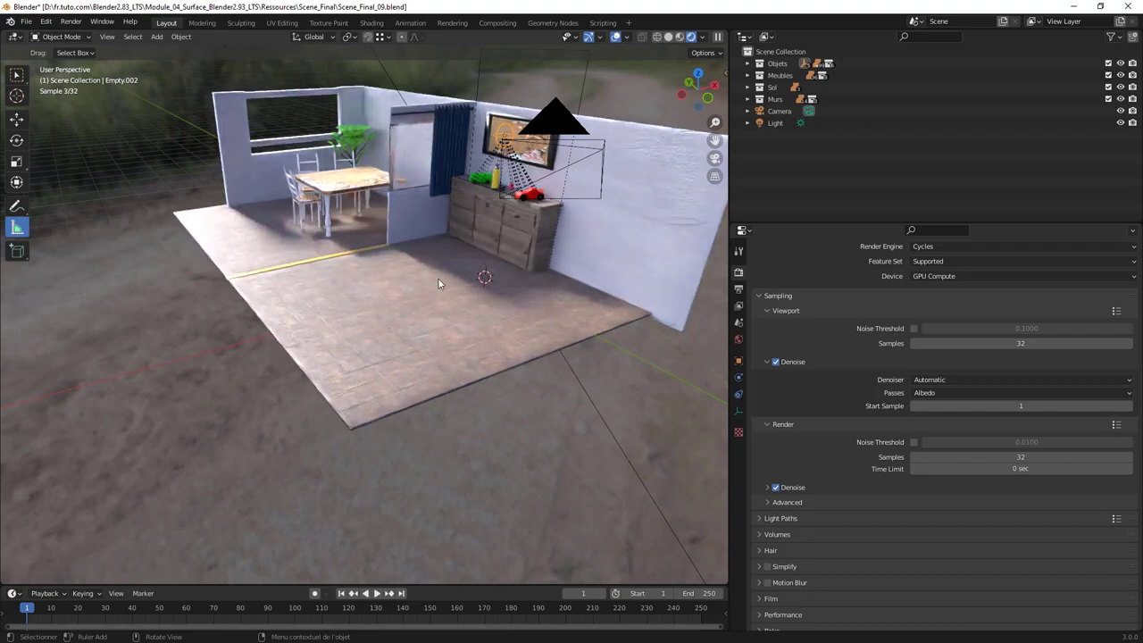
{"action": "mouse_move", "coordinate": [430, 254]}
{"action": "middle_mouse_down"}
{"action": "mouse_move", "coordinate": [432, 287]}
{"action": "mouse_move", "coordinate": [471, 315]}
{"action": "mouse_move", "coordinate": [401, 327]}
{"action": "mouse_move", "coordinate": [500, 328]}
{"action": "middle_mouse_up"}
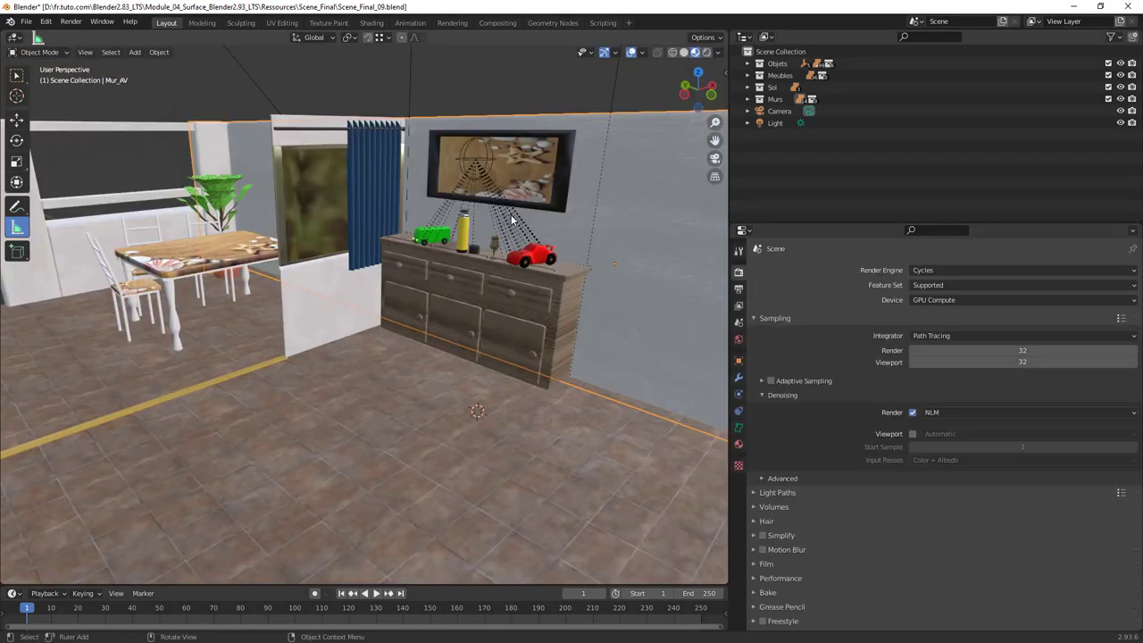
Orbit the 2.93 room in live Rendered shading, then return the viewport to Solid shading
{"action": "left_click", "coordinate": [705, 52]}
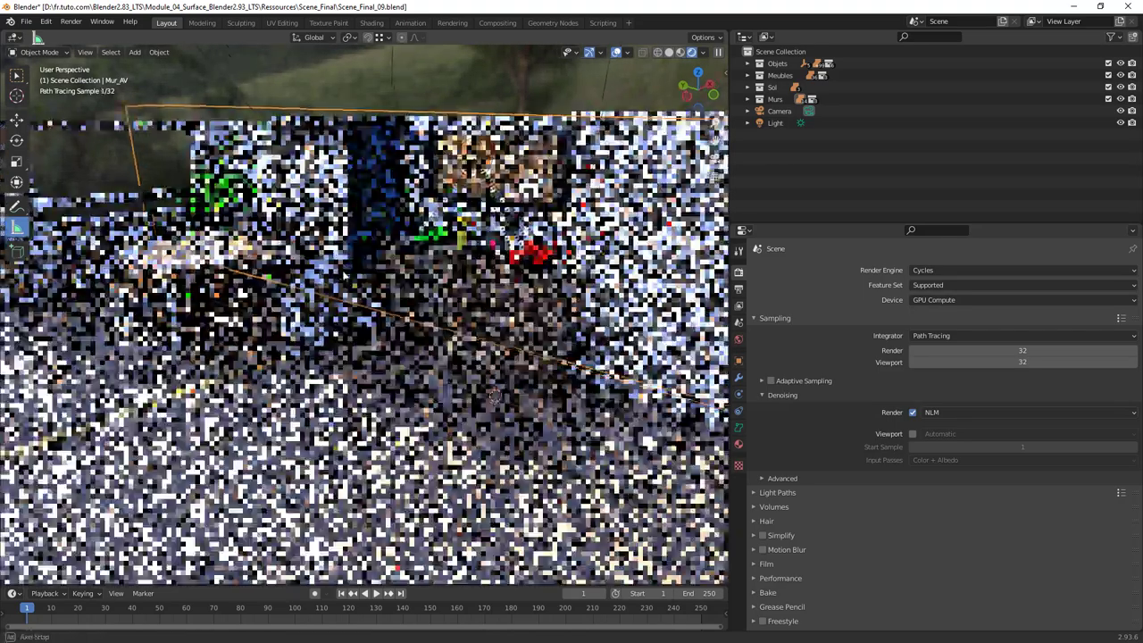
{"action": "mouse_move", "coordinate": [315, 268]}
{"action": "middle_mouse_down"}
{"action": "mouse_move", "coordinate": [366, 306]}
{"action": "mouse_move", "coordinate": [464, 295]}
{"action": "mouse_move", "coordinate": [405, 322]}
{"action": "mouse_move", "coordinate": [553, 339]}
{"action": "mouse_move", "coordinate": [532, 336]}
{"action": "middle_mouse_up"}
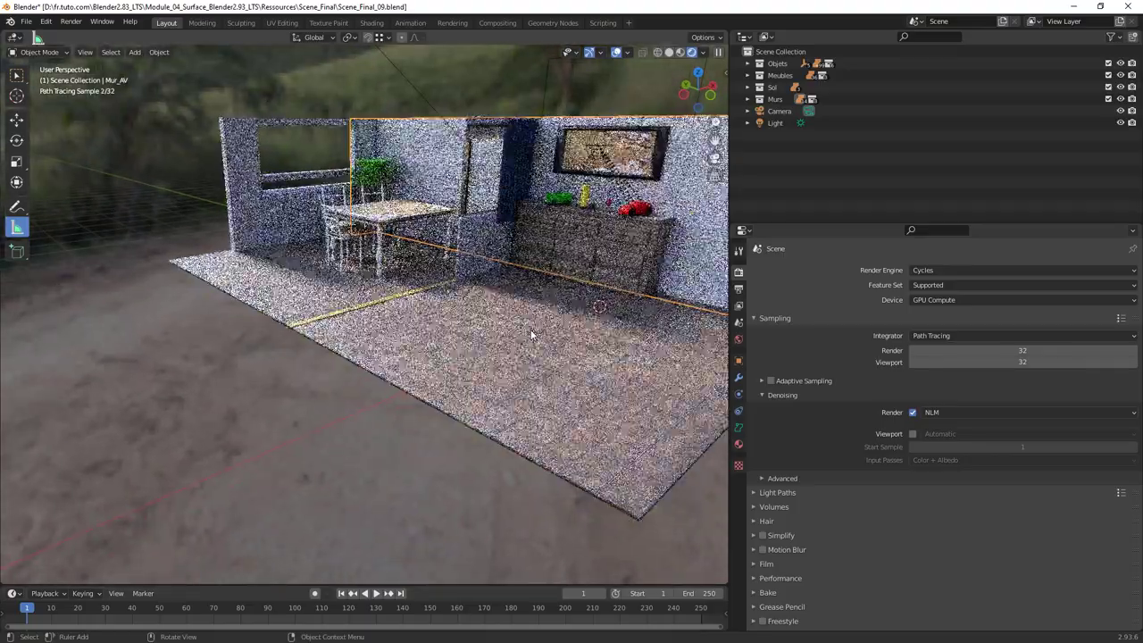
{"action": "middle_click_drag", "start_coordinate": [531, 336], "coordinate": [500, 375]}
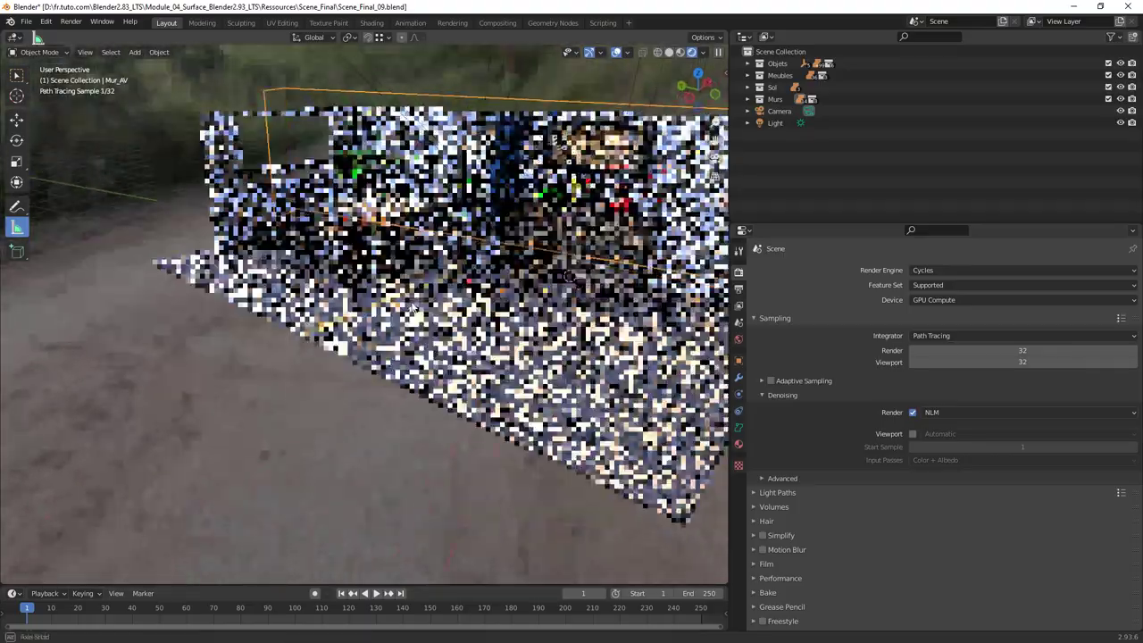
{"action": "middle_click_drag", "start_coordinate": [461, 310], "coordinate": [462, 235]}
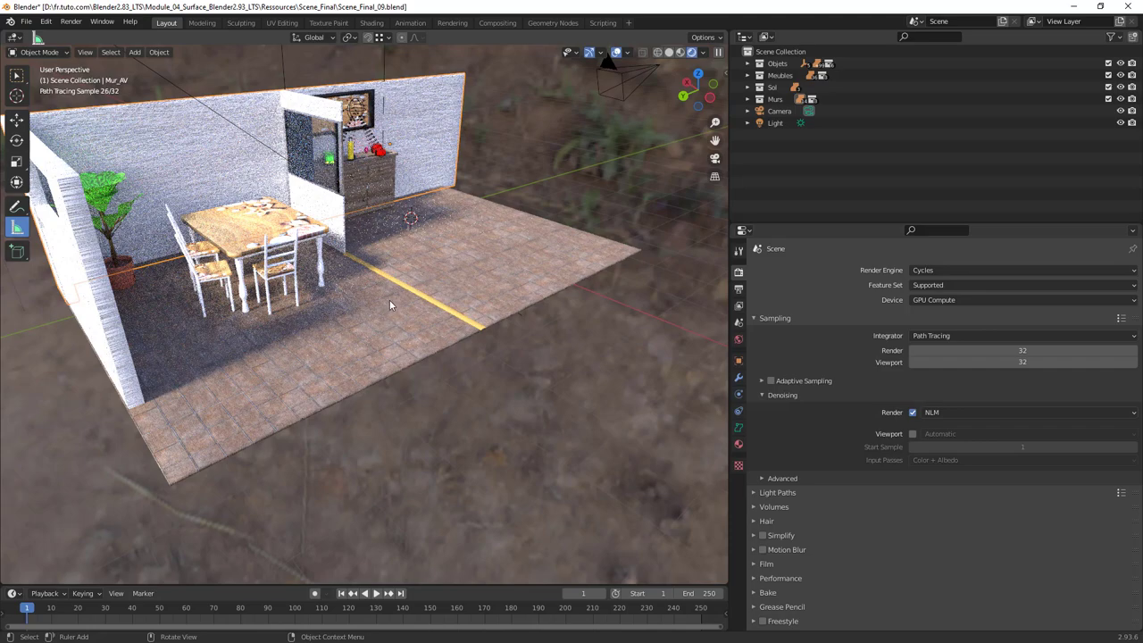
{"action": "middle_click_drag", "start_coordinate": [390, 300], "coordinate": [406, 297]}
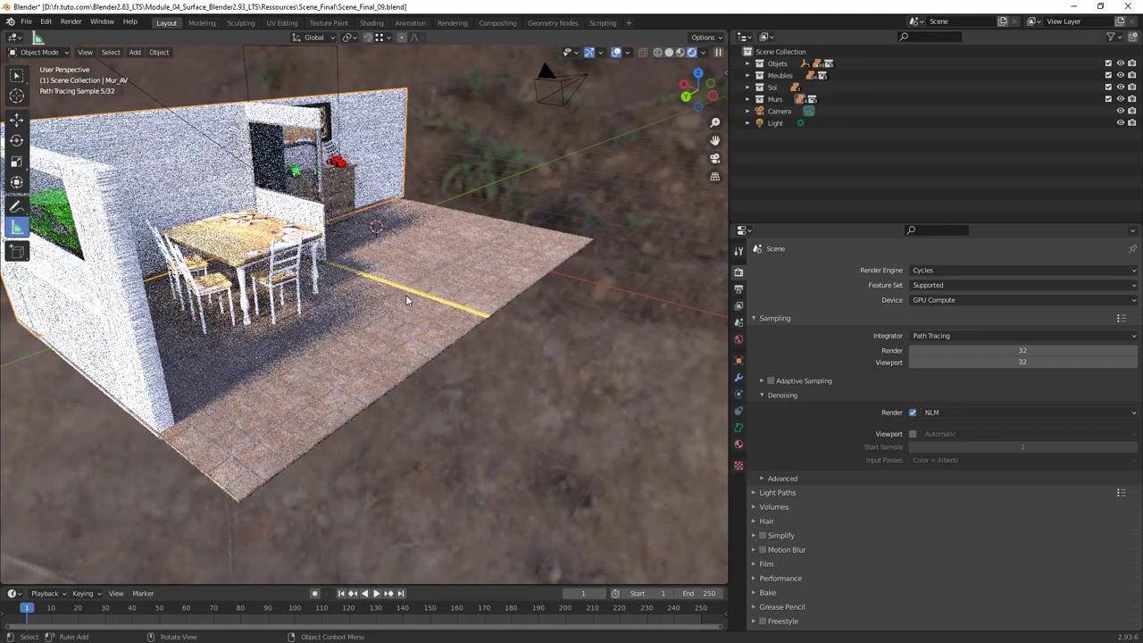
{"action": "left_click", "coordinate": [668, 52]}
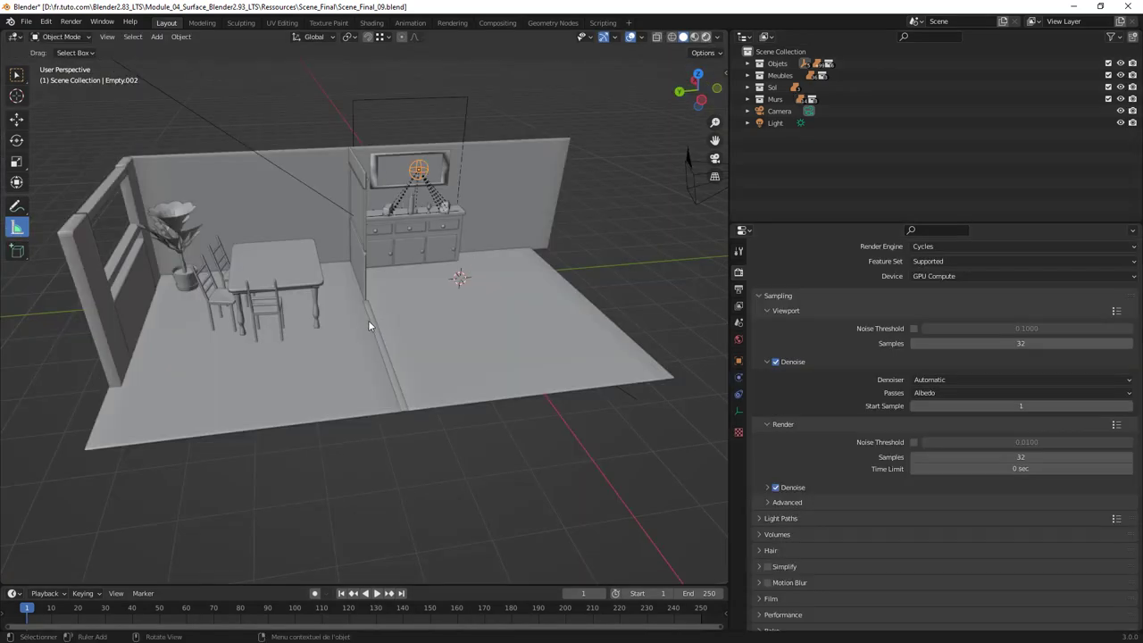
In 3.0 Rendered view, zoom to the table, set the 3D cursor on the floor, orbit the cabinet
{"action": "key", "text": "z"}
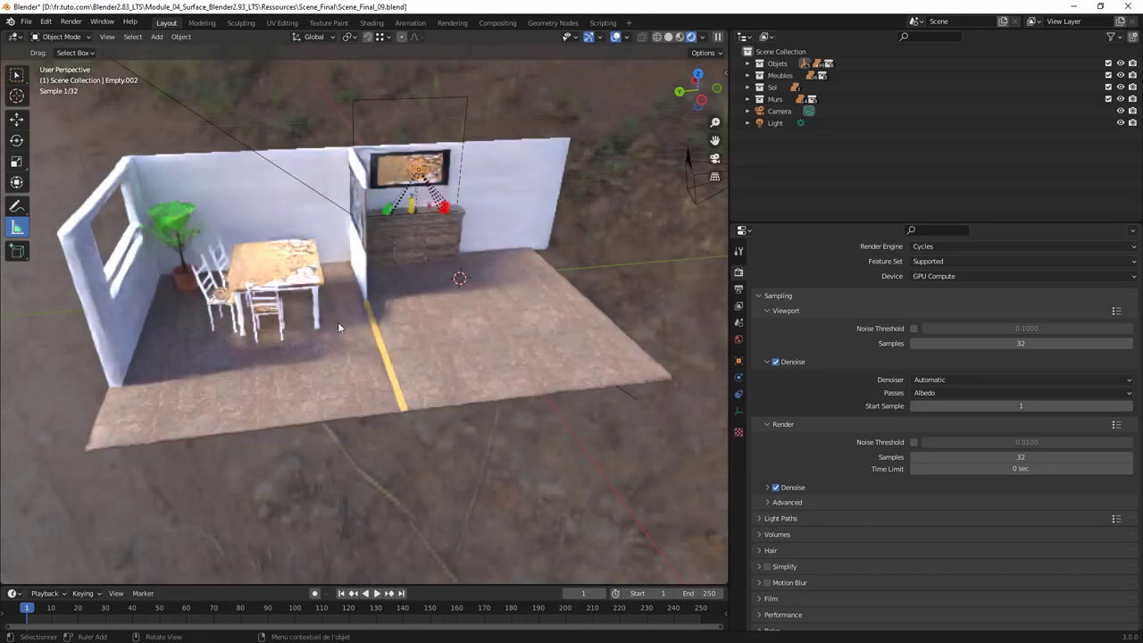
{"action": "mouse_move", "coordinate": [338, 322]}
{"action": "middle_mouse_down"}
{"action": "mouse_move", "coordinate": [384, 318]}
{"action": "mouse_move", "coordinate": [412, 283]}
{"action": "middle_mouse_up"}
{"action": "scroll", "coordinate": [407, 270], "scroll_direction": "up", "scroll_amount": 5}
{"action": "scroll", "coordinate": [406, 273], "scroll_direction": "up", "scroll_amount": 2}
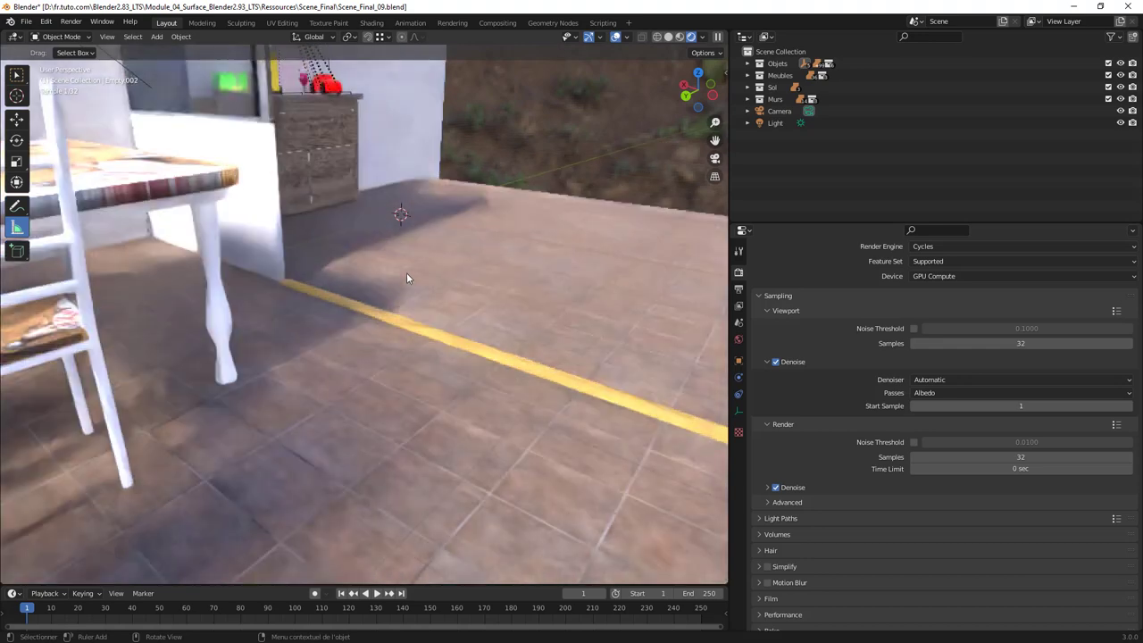
{"action": "right_click", "coordinate": [409, 272], "text": "shift"}
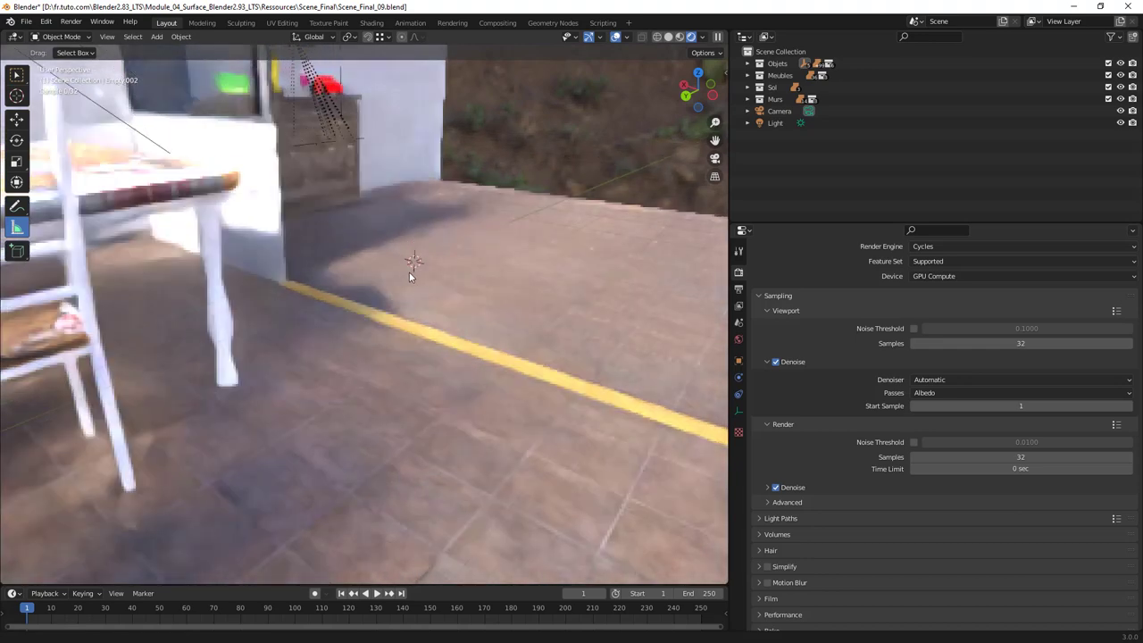
{"action": "scroll", "coordinate": [409, 272], "scroll_direction": "down", "scroll_amount": 3}
{"action": "middle_click_drag", "start_coordinate": [520, 322], "coordinate": [343, 330]}
{"action": "scroll", "coordinate": [343, 329], "scroll_direction": "down", "scroll_amount": 3}
{"action": "mouse_move", "coordinate": [411, 345]}
{"action": "middle_mouse_down"}
{"action": "mouse_move", "coordinate": [481, 317]}
{"action": "mouse_move", "coordinate": [494, 274]}
{"action": "mouse_move", "coordinate": [492, 290]}
{"action": "middle_mouse_up"}
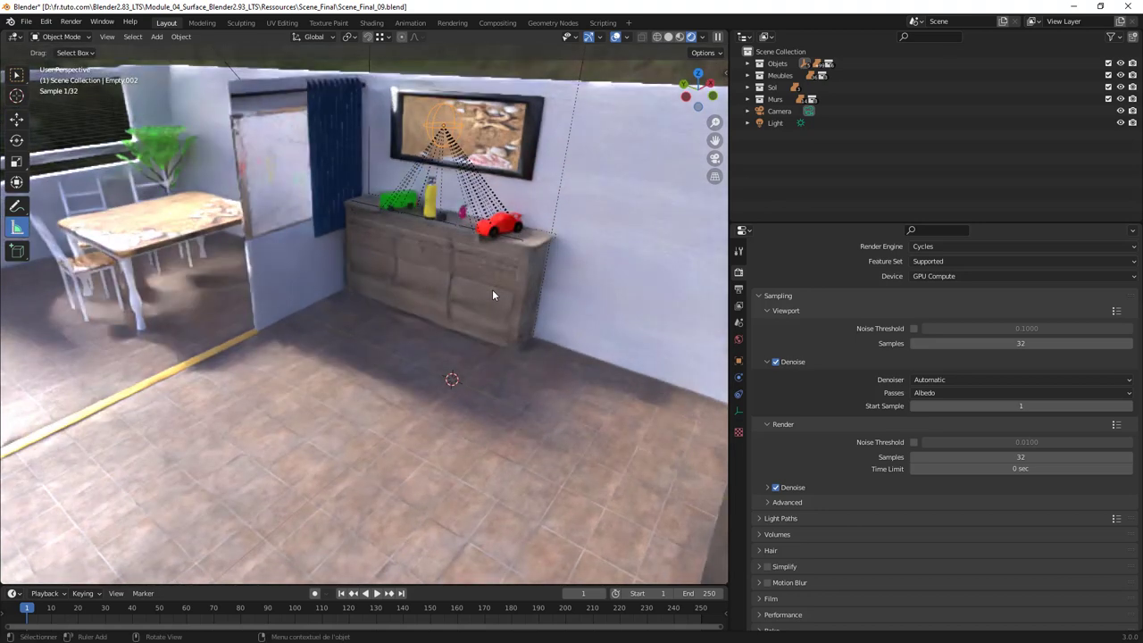